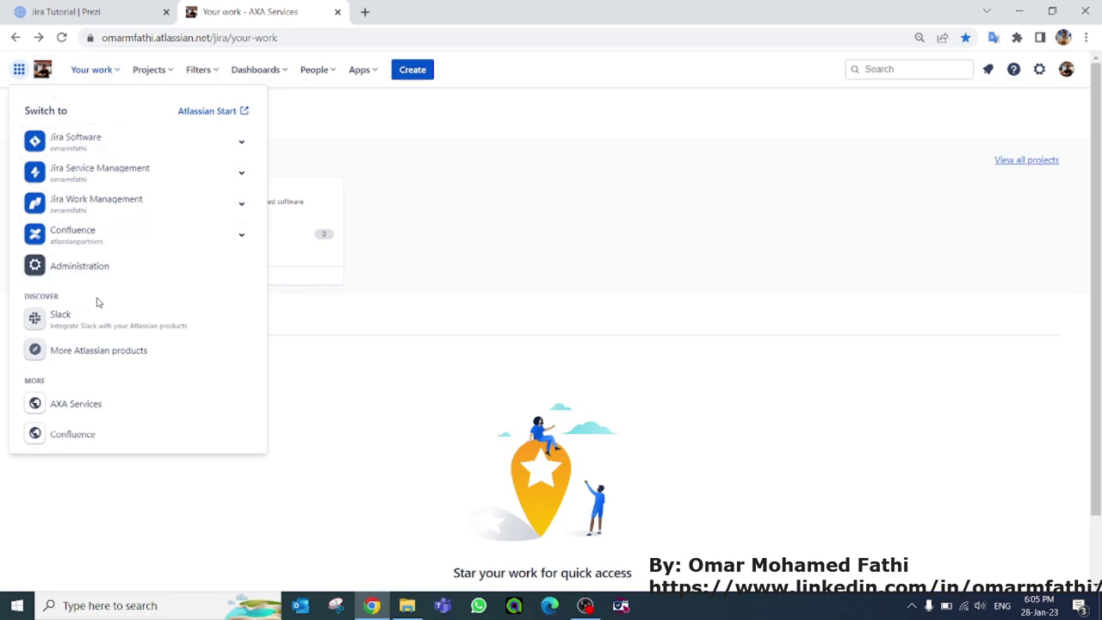
Look through the Your work, Projects, Filters, Dashboards, People and Apps options of the Jira site.
left_click(104, 71)
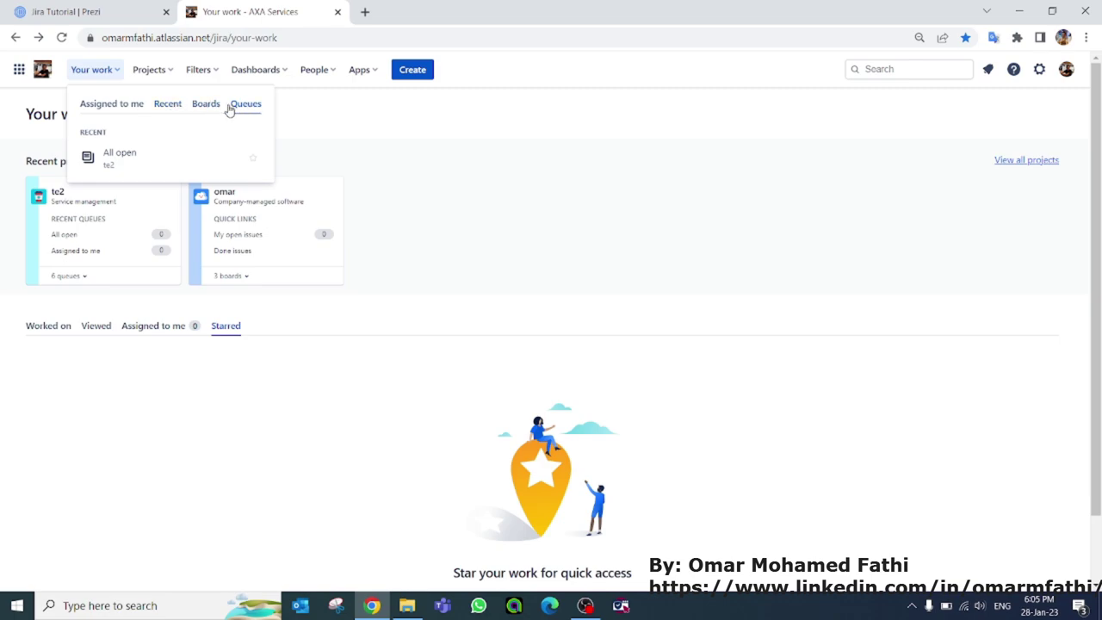
left_click(151, 70)
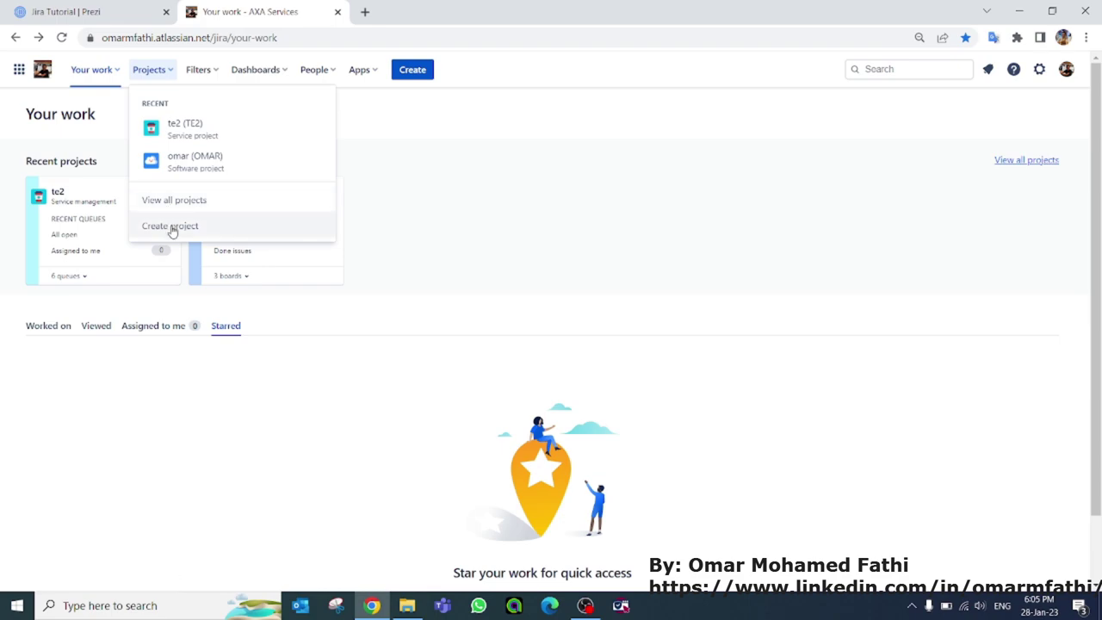
left_click(206, 79)
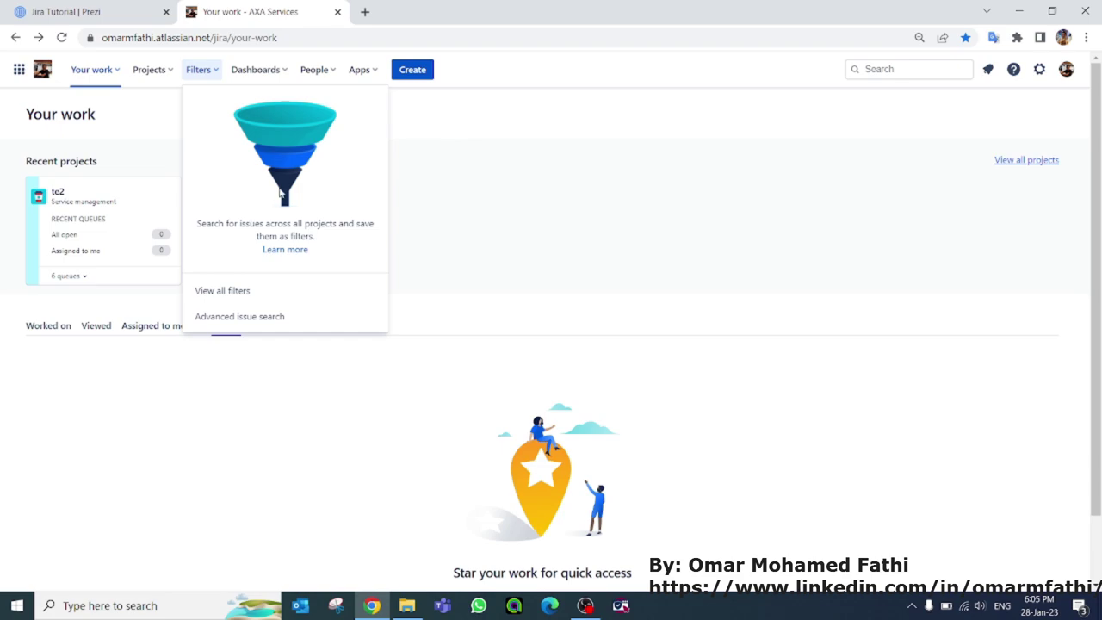
left_click(266, 78)
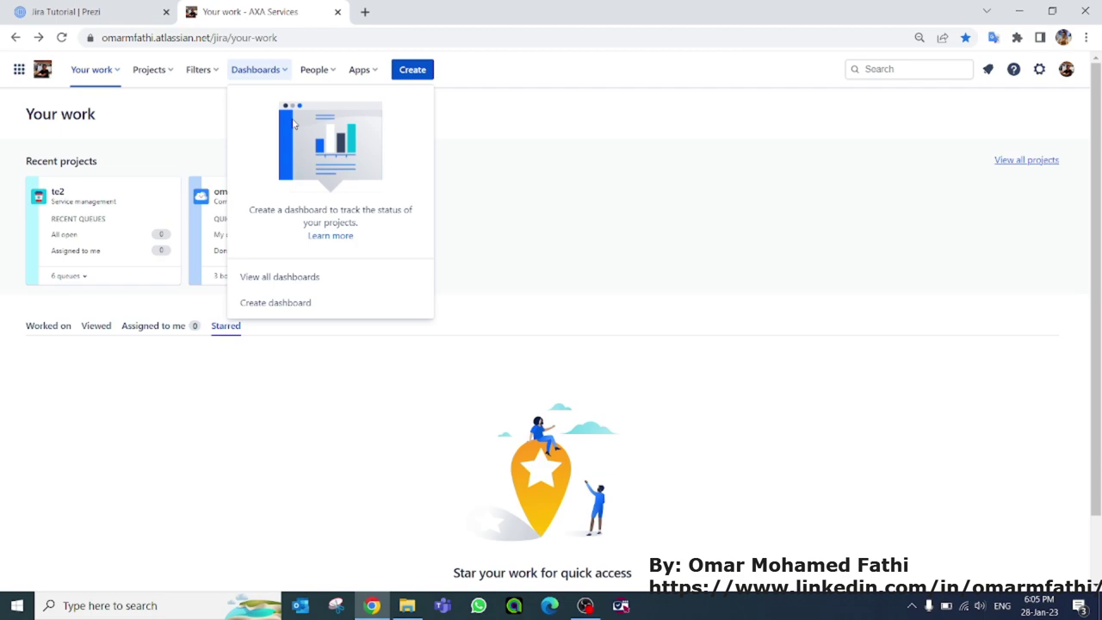
left_click(327, 73)
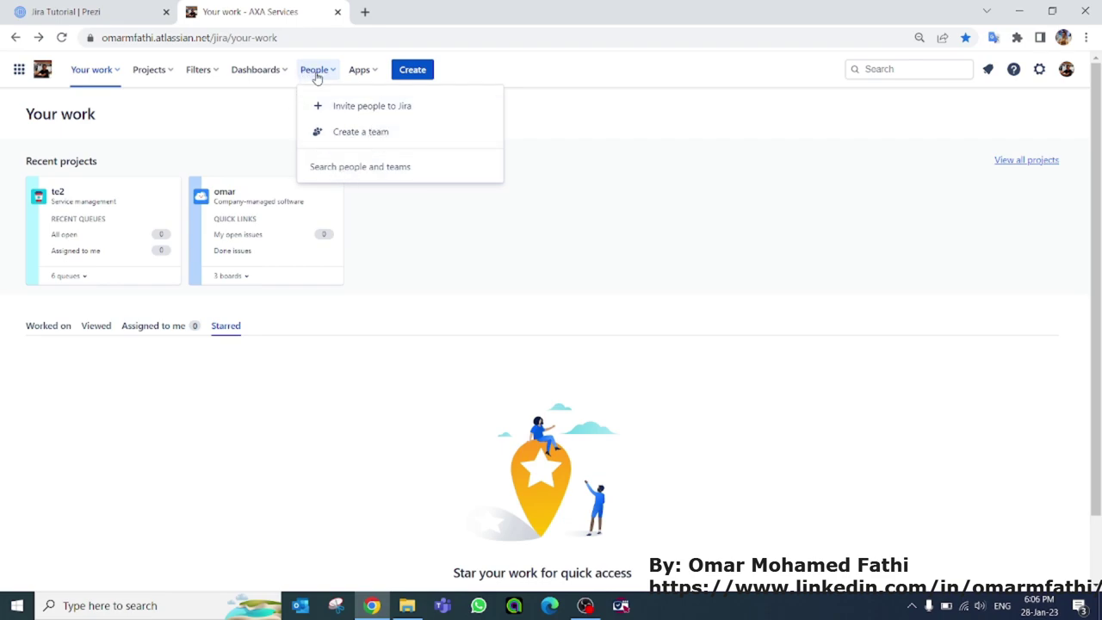
left_click(374, 75)
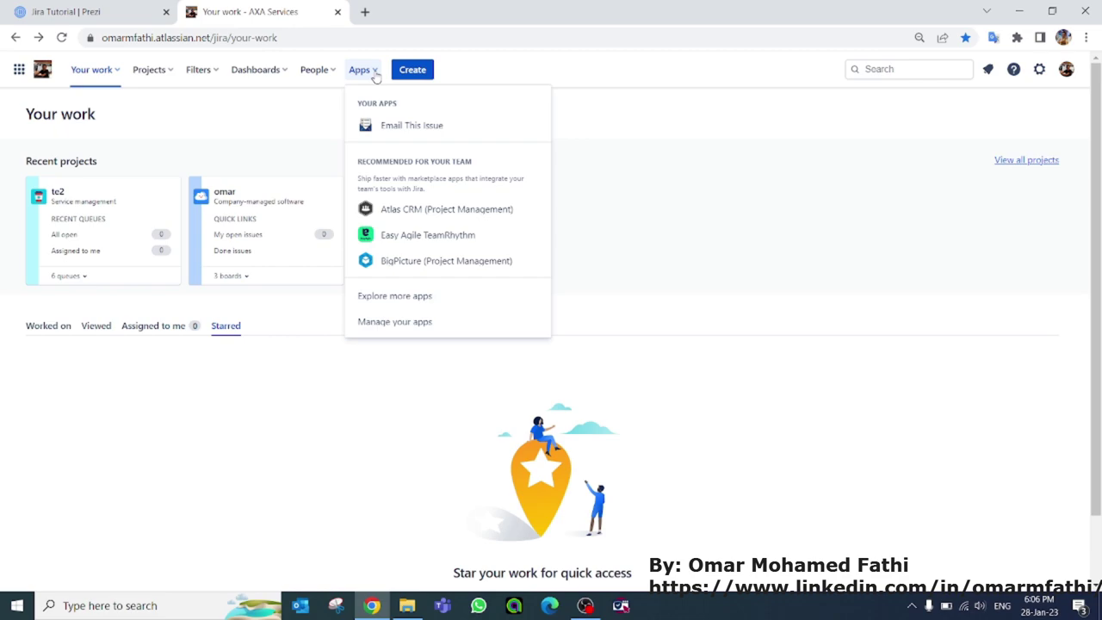
left_click(688, 69)
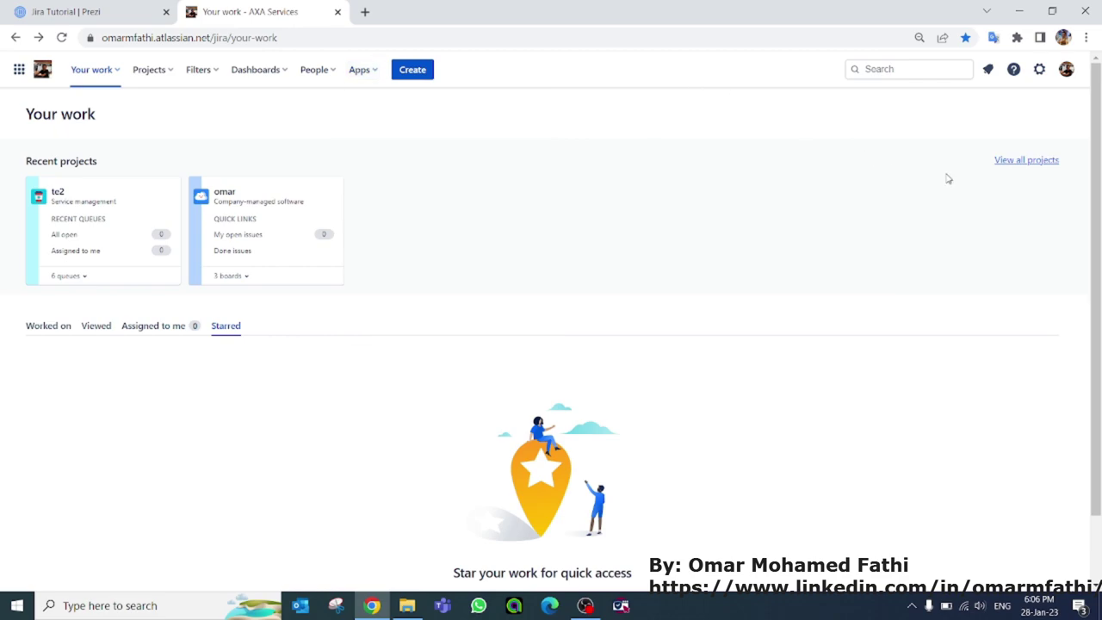
Review the help resources, notifications, Jira settings and account options, closing the help list at the end.
left_click(1013, 70)
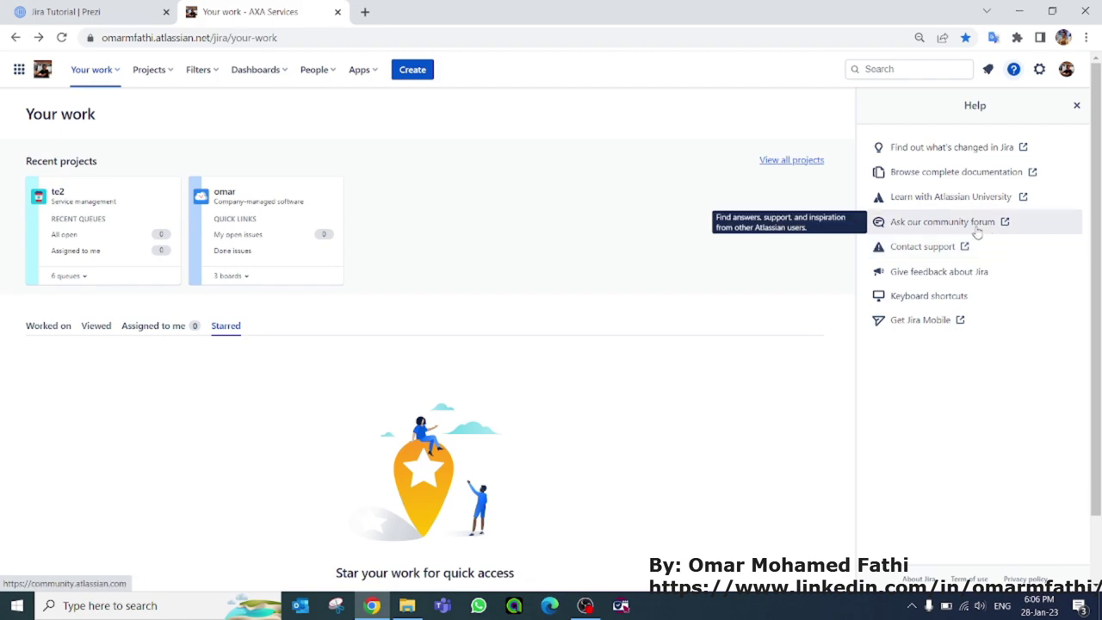
left_click(988, 70)
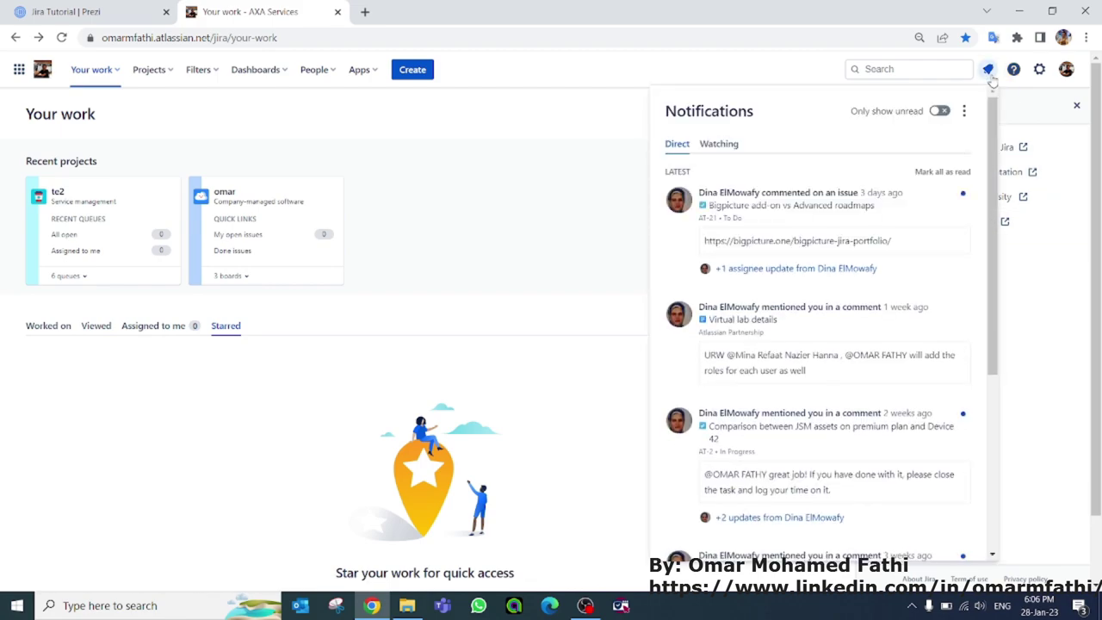
left_click(989, 74)
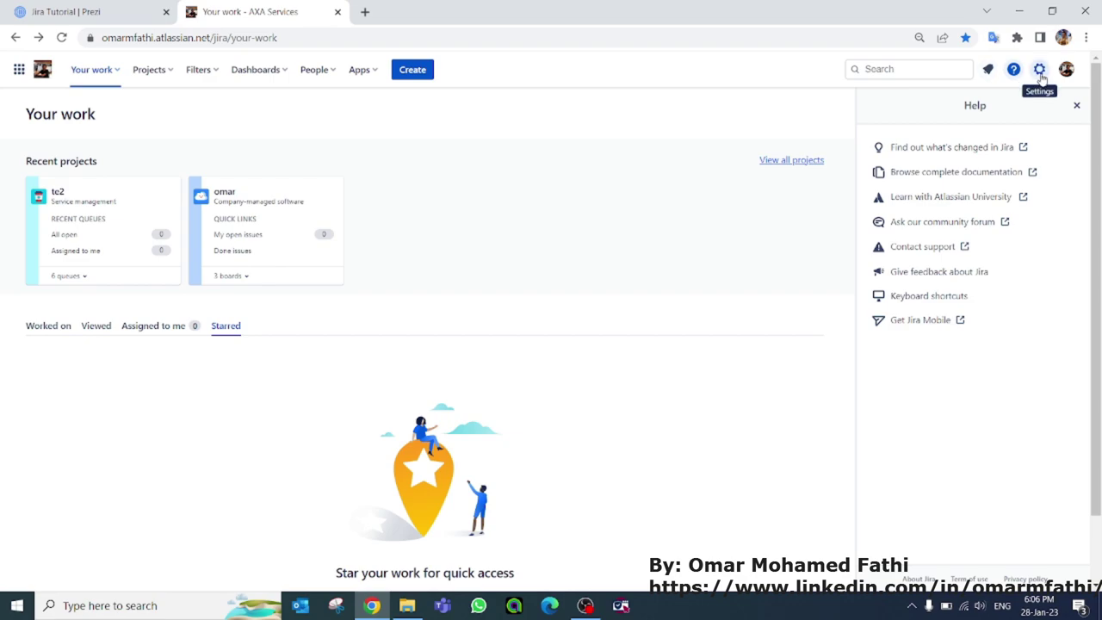
left_click(1040, 73)
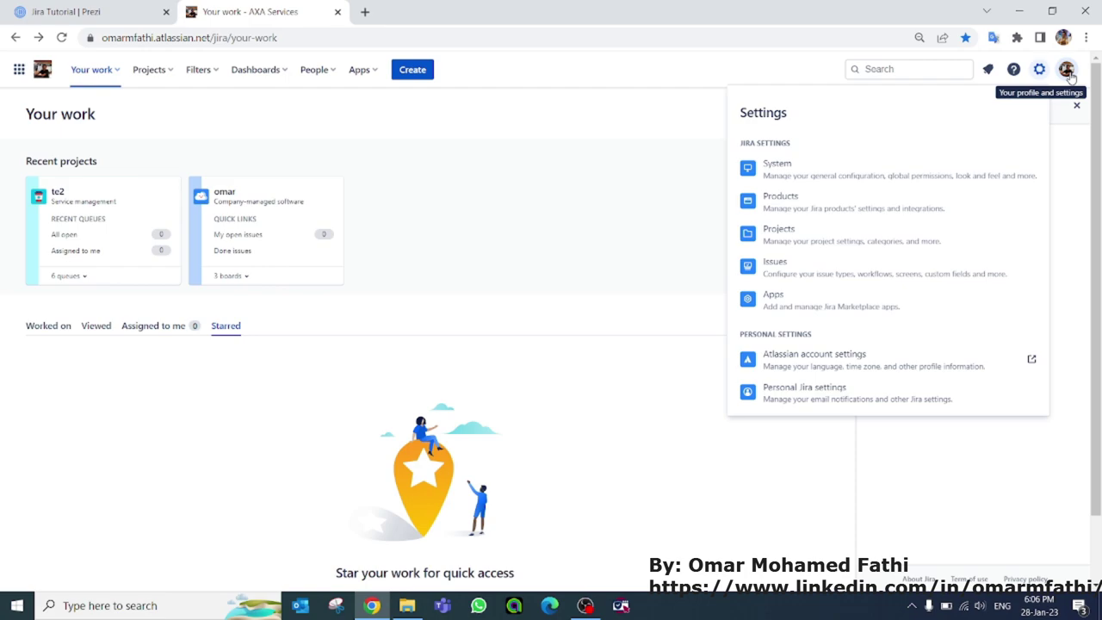
left_click(1067, 73)
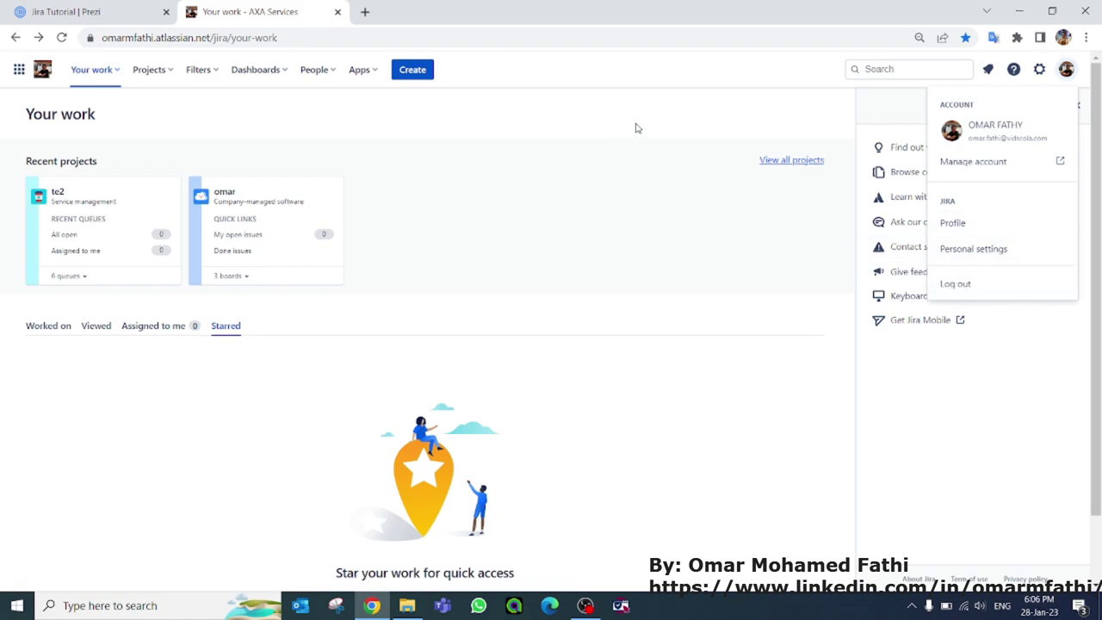
left_click(726, 105)
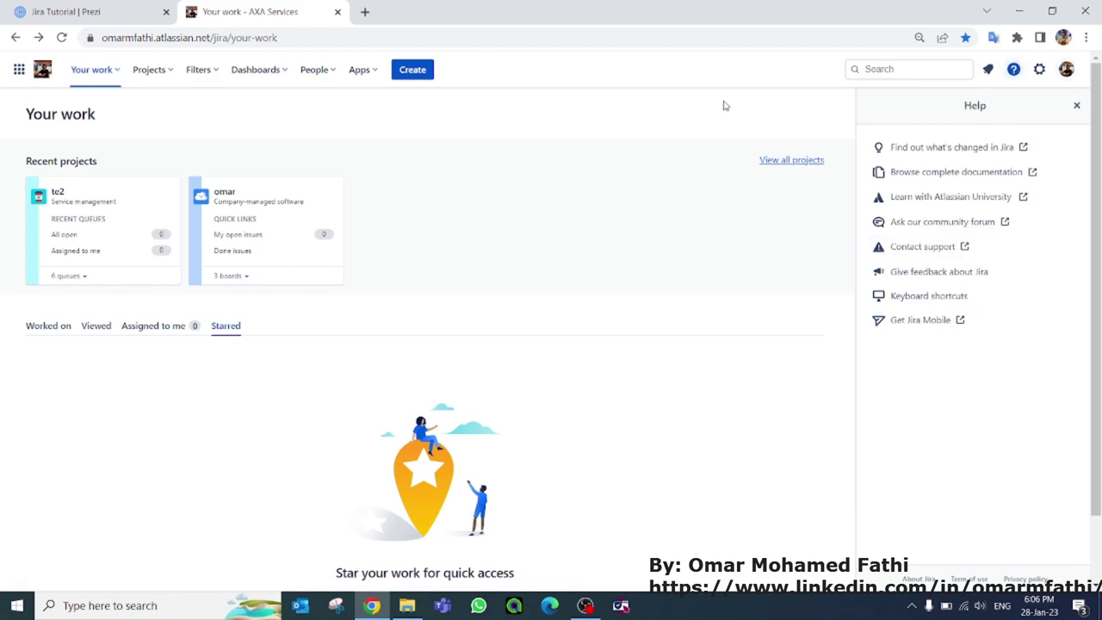
left_click(1075, 105)
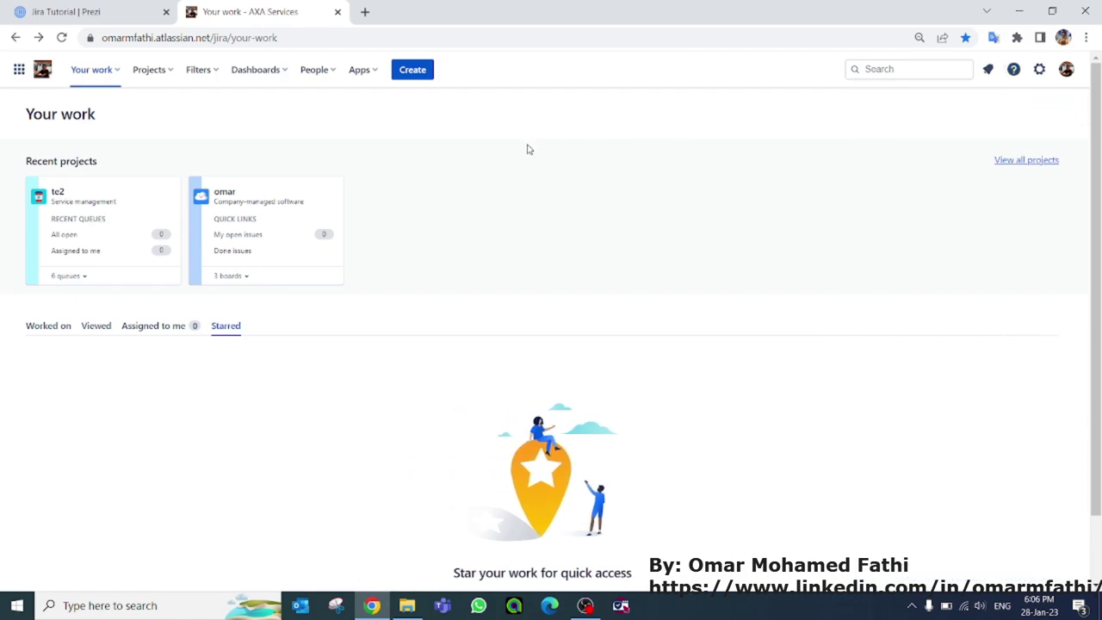
Display the full list of projects on the site.
left_click(169, 78)
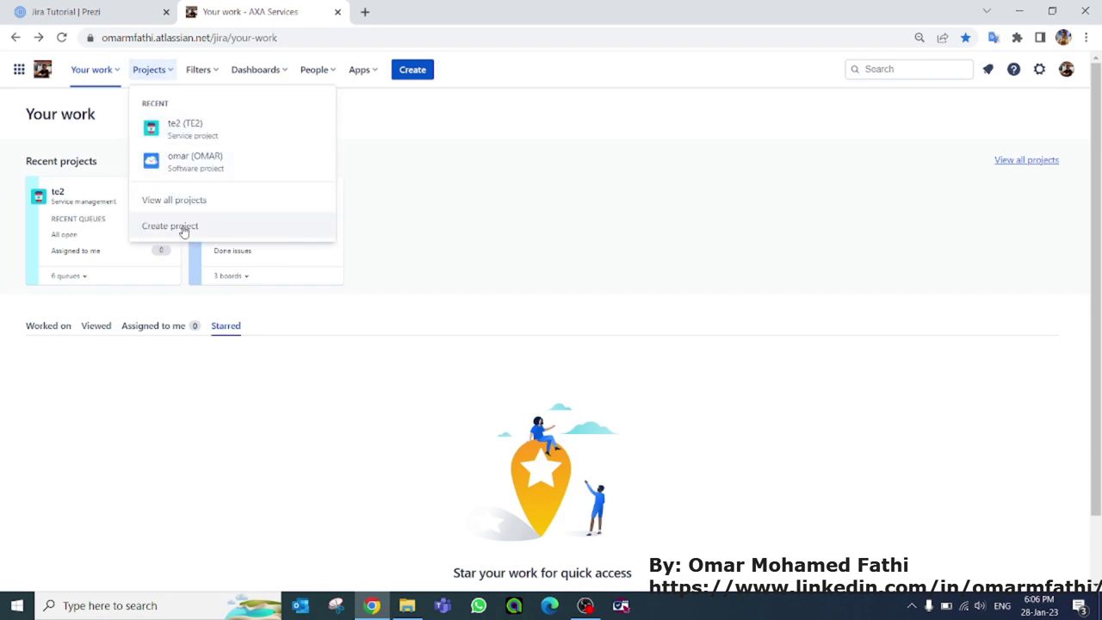
left_click(507, 150)
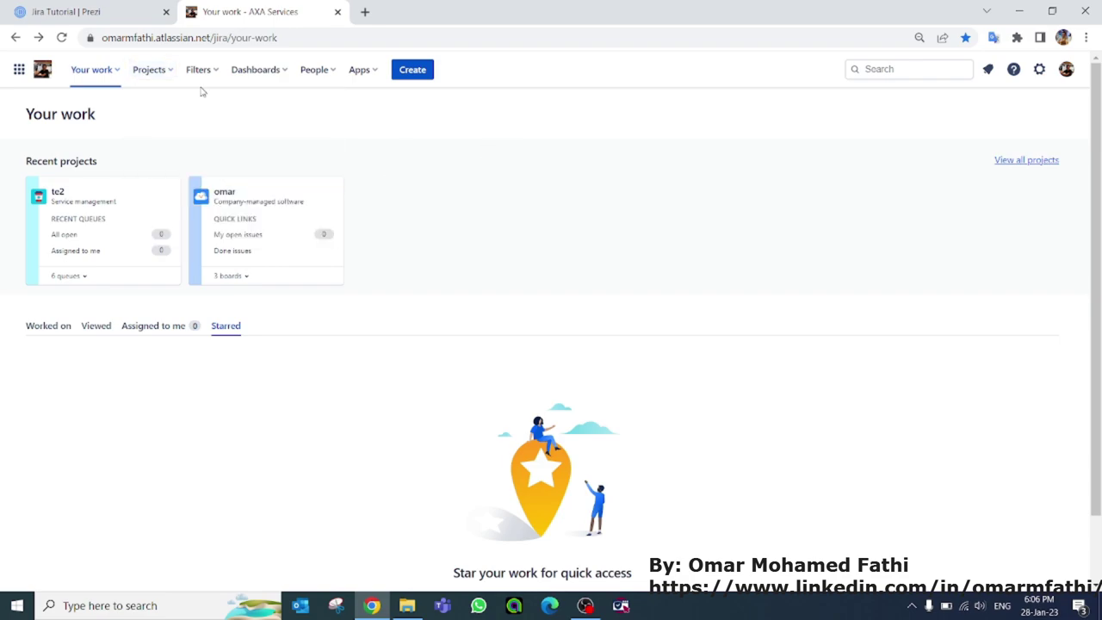
left_click(153, 71)
left_click(186, 202)
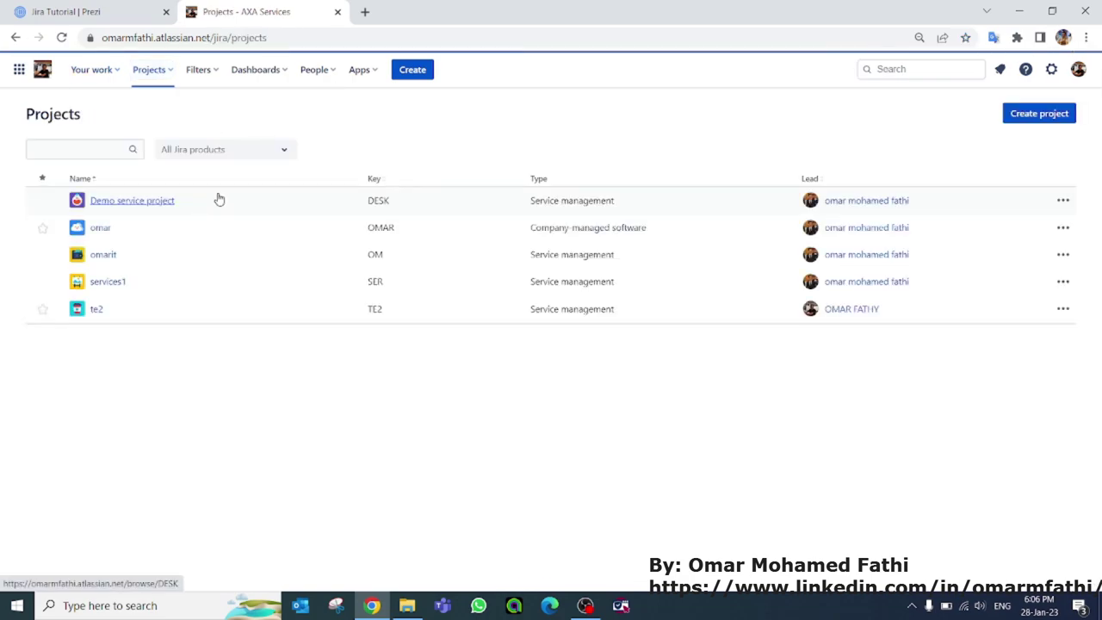
Start a new project from the Customer service management template in the Service management category.
left_click(1036, 118)
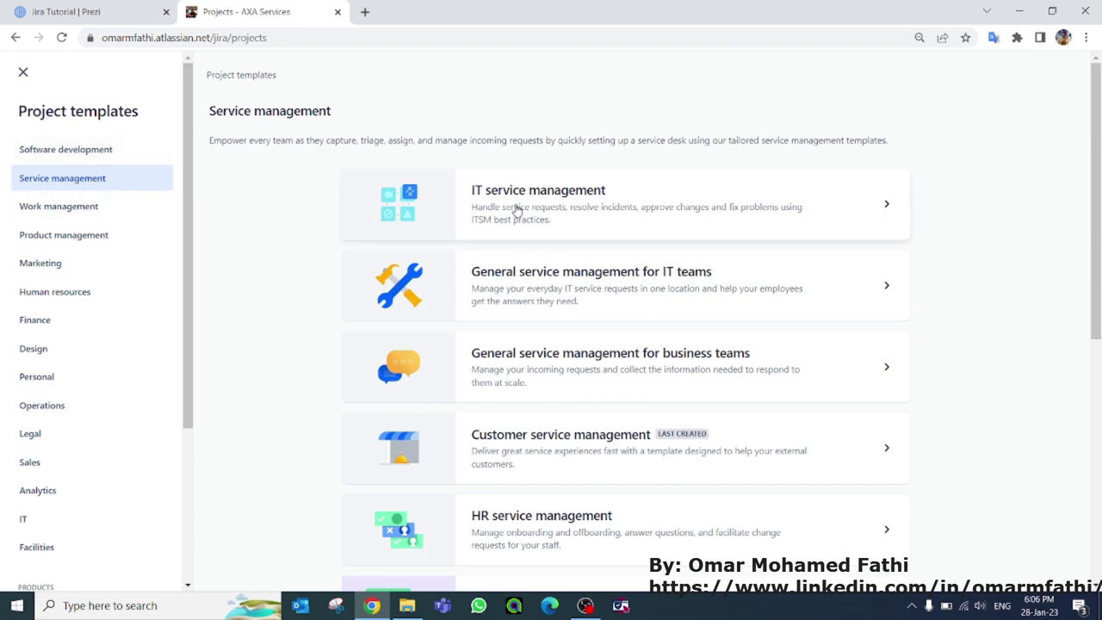
scroll(525, 258, "down", 1)
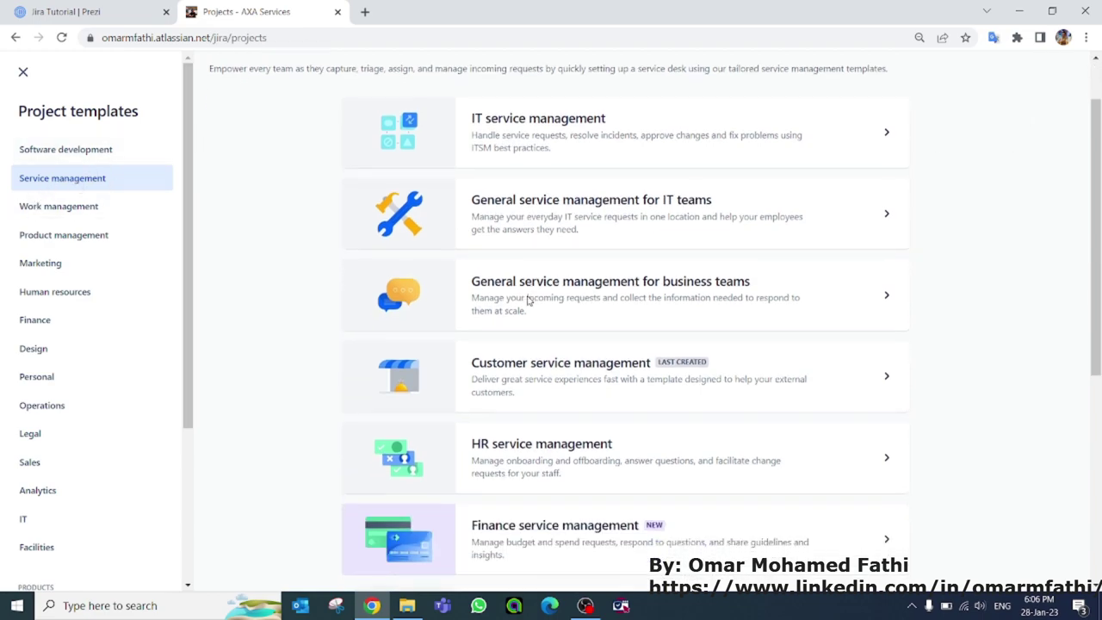
left_click(547, 370)
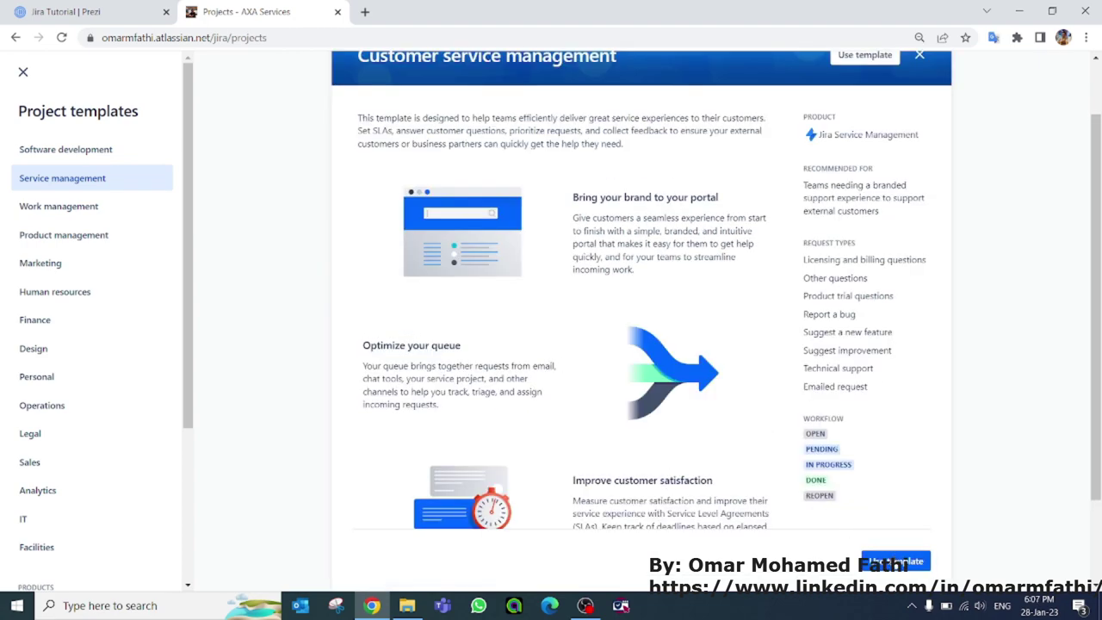
left_click(888, 567)
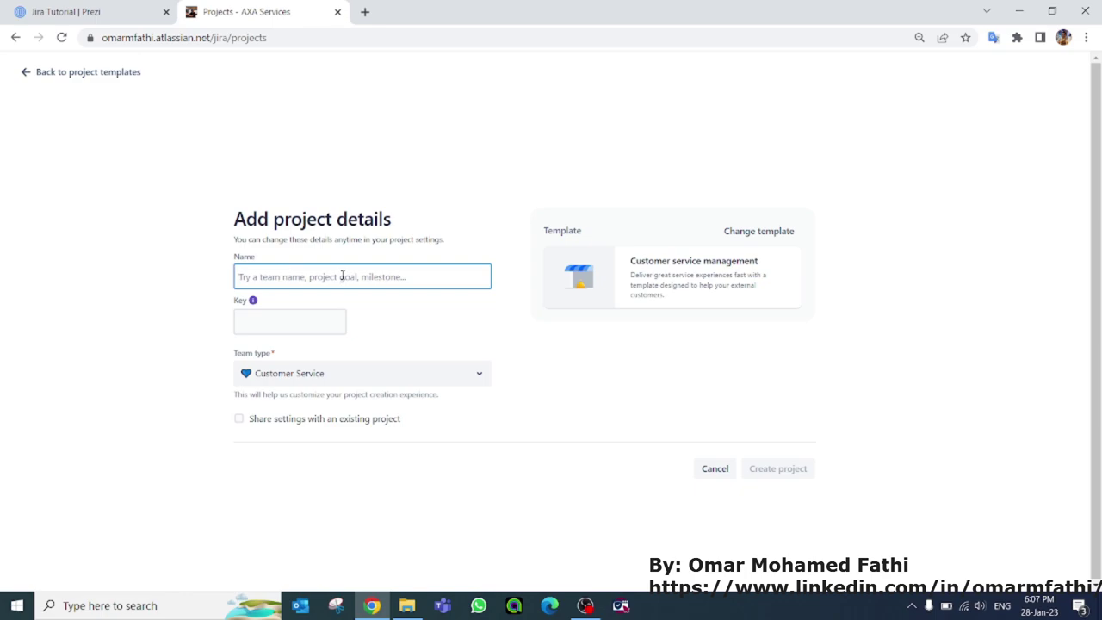
Name the project Medical Approval, read the explanation of the project key, and create the project.
type("M")
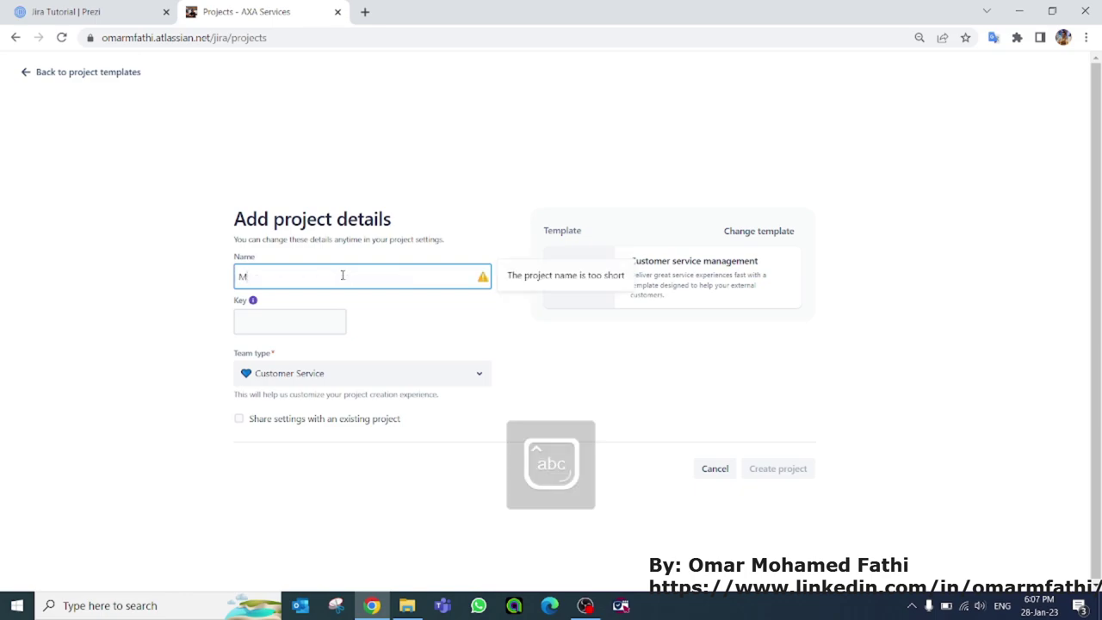
type("edical A")
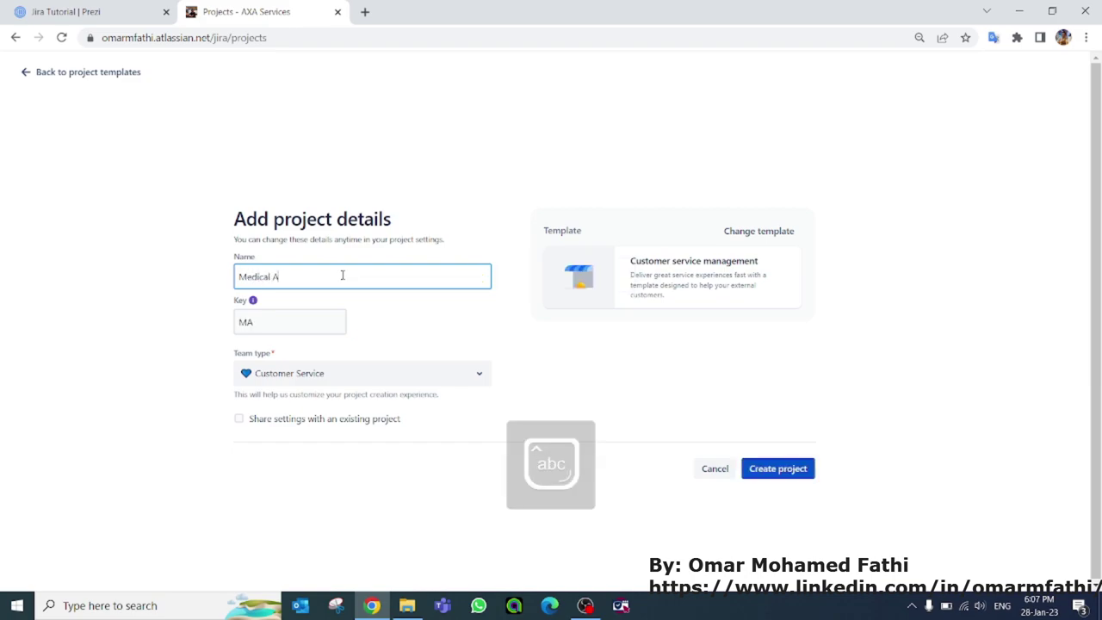
type("pproval")
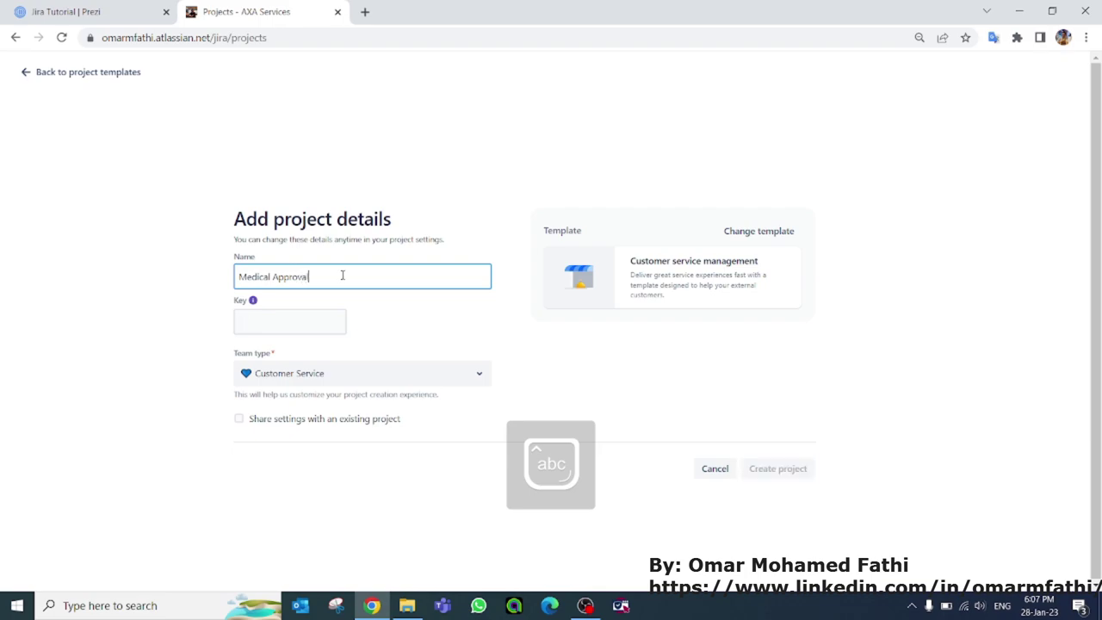
left_click(253, 301)
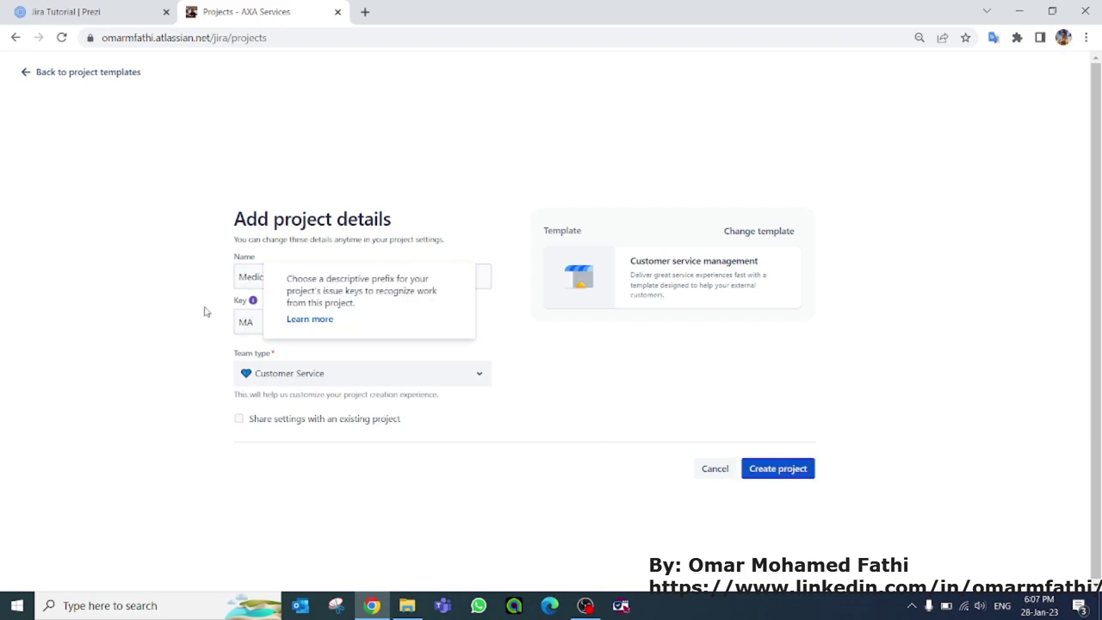
left_click(249, 325)
left_click(536, 332)
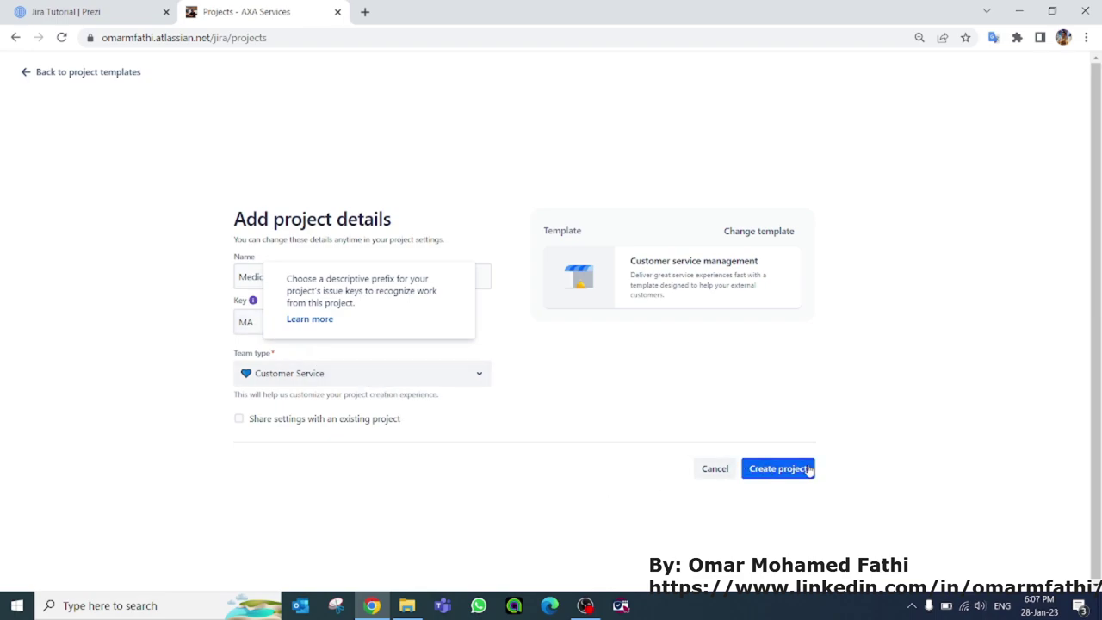
left_click(792, 471)
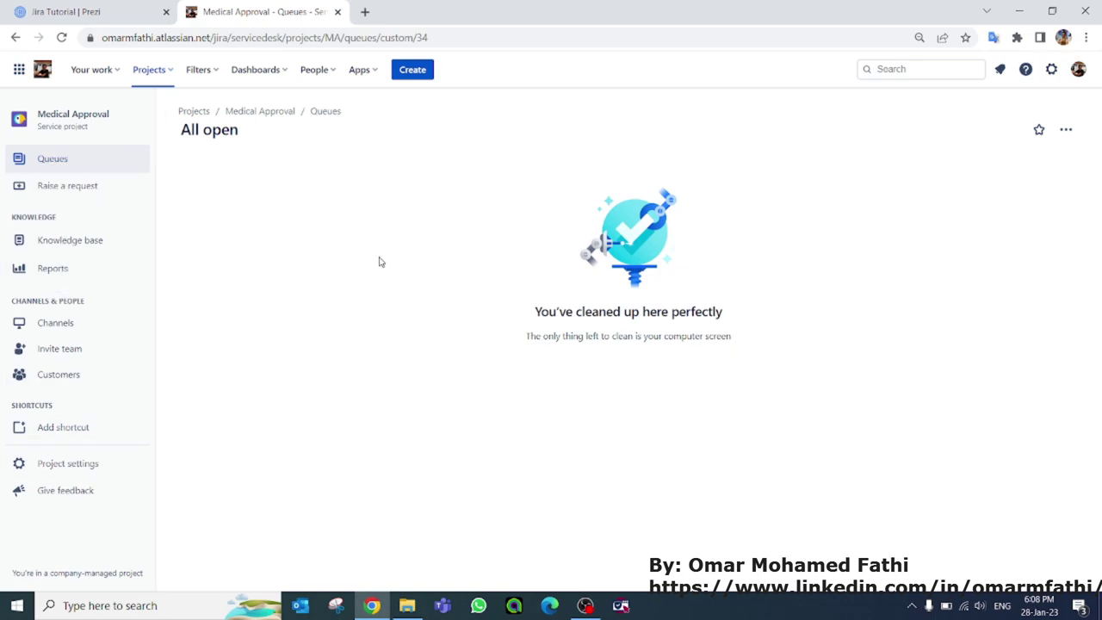
Start a new issue in the Medical Approval project and dismiss the tip about request type fields.
left_click(412, 71)
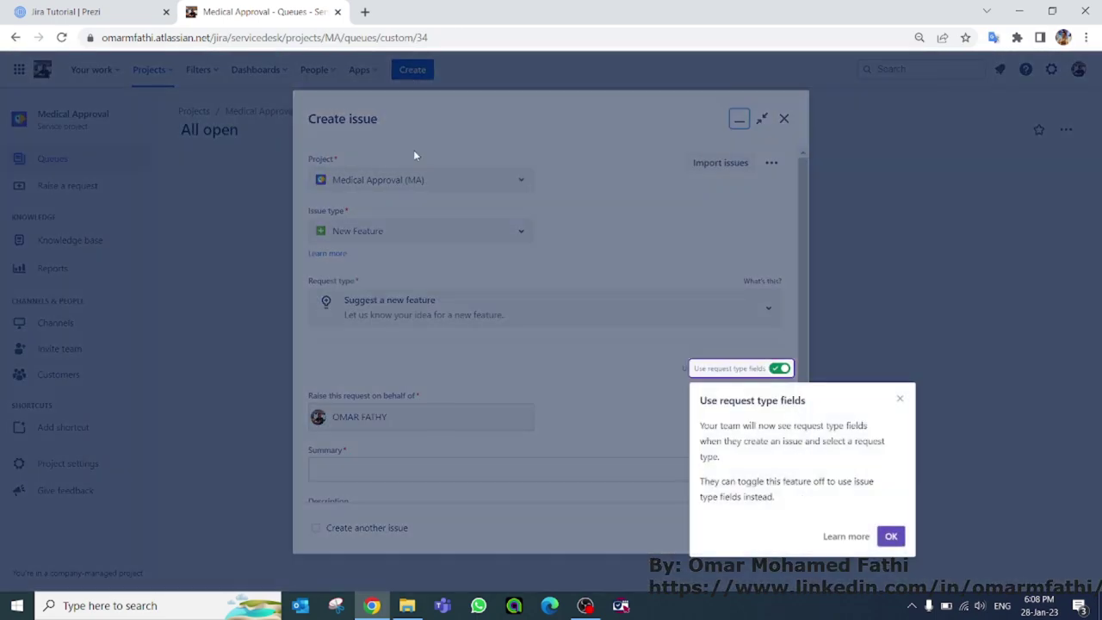
left_click(891, 536)
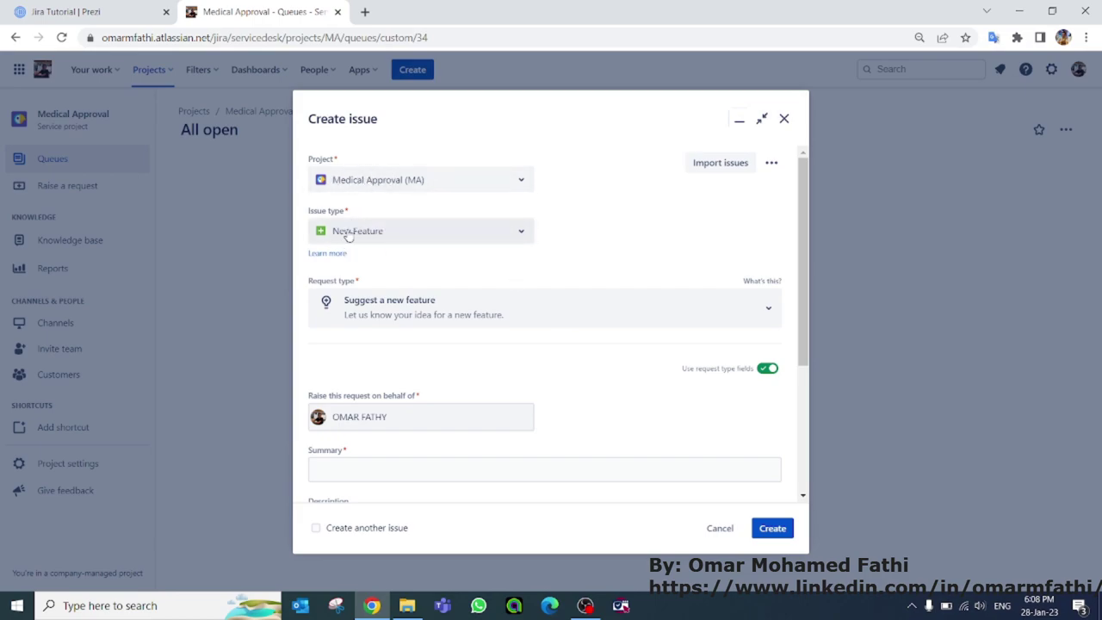
scroll(404, 310, "down", 1)
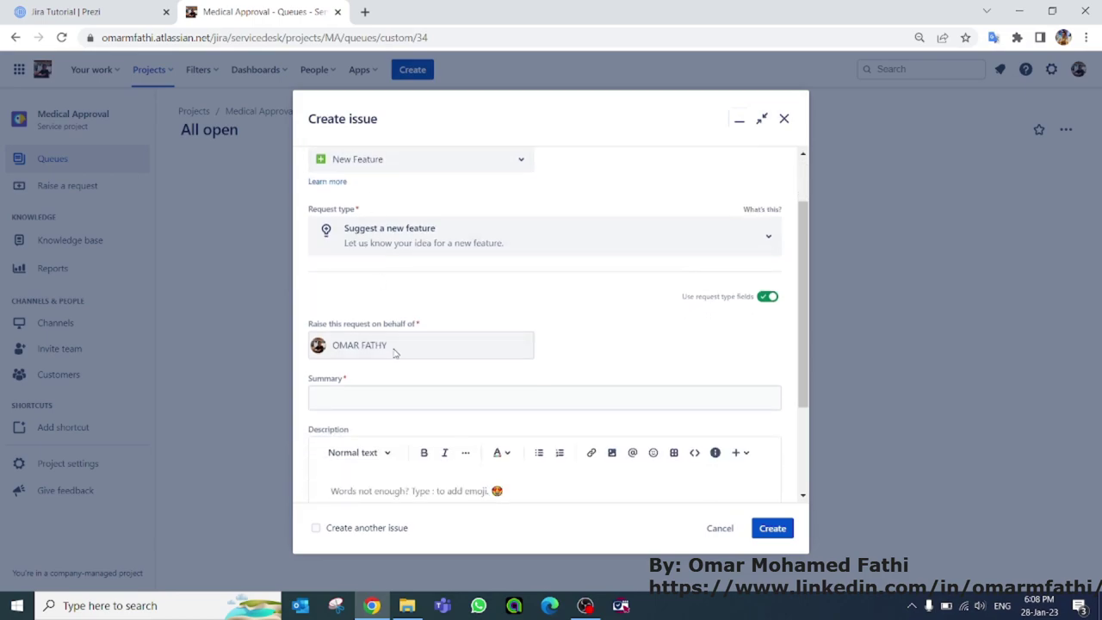
Enter "please approve my medicine" as the issue summary, correcting the spelling of the last word.
left_click(359, 394)
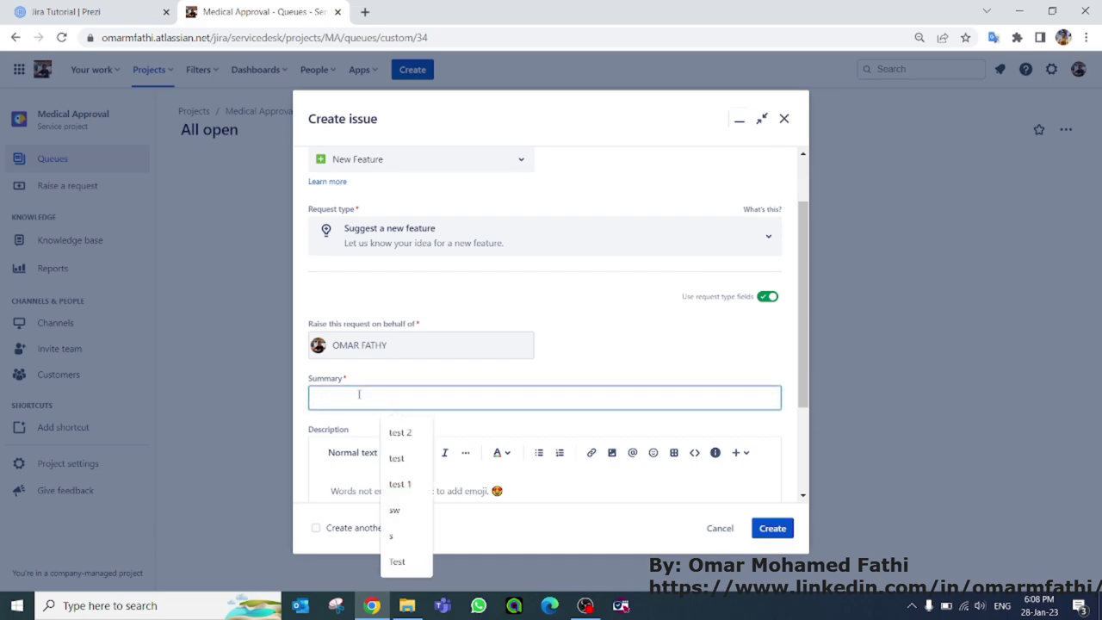
type("please ")
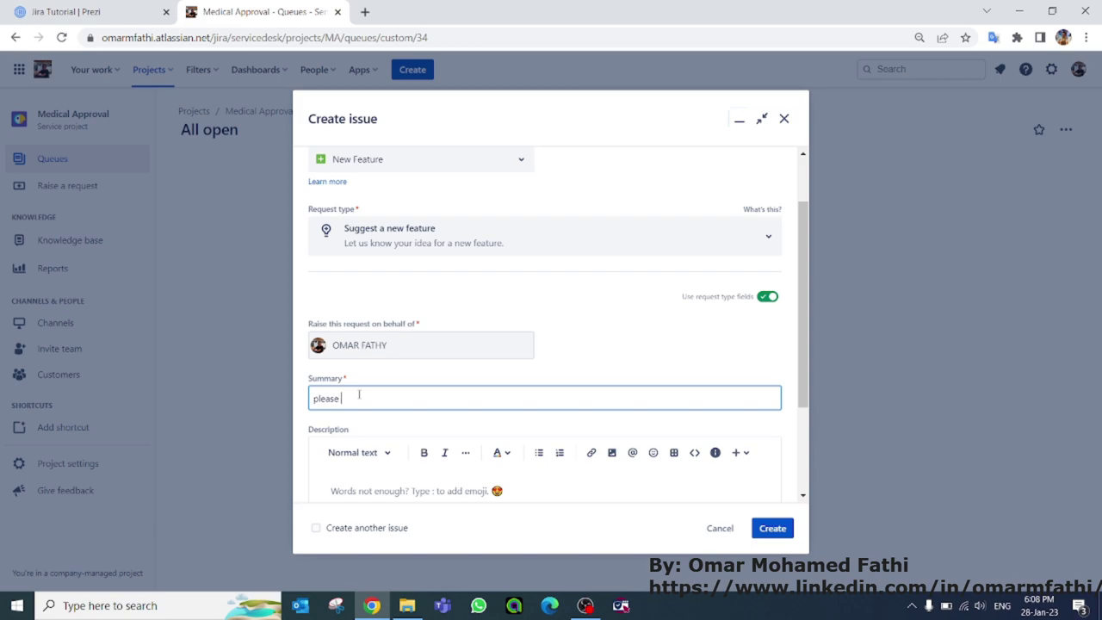
type("appro")
type("ve m")
type("de")
type("icin")
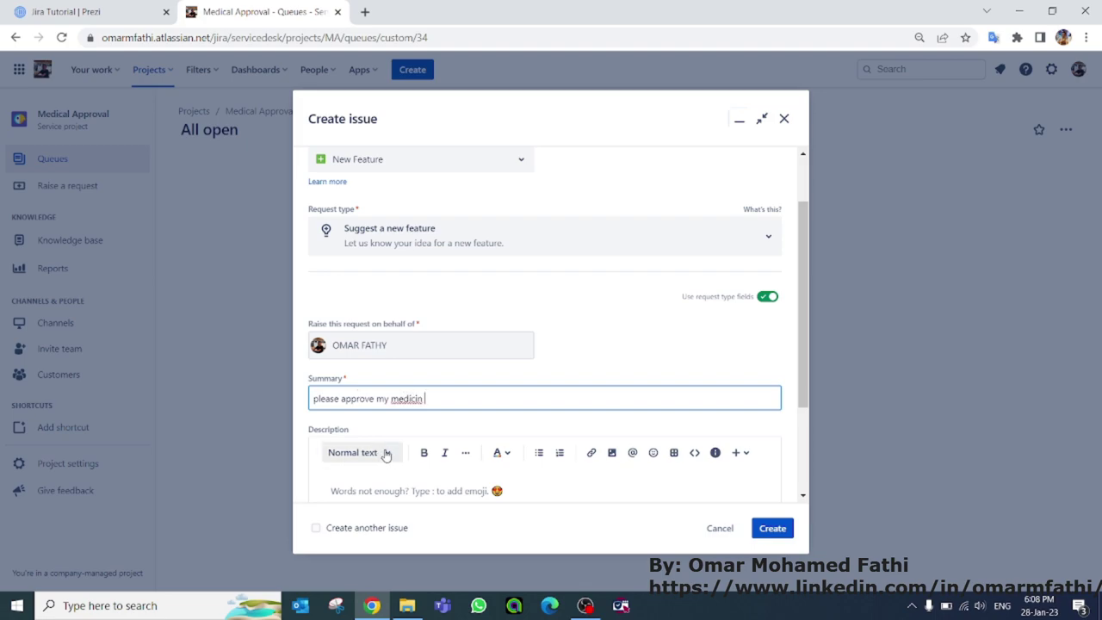
right_click(412, 398)
left_click(476, 226)
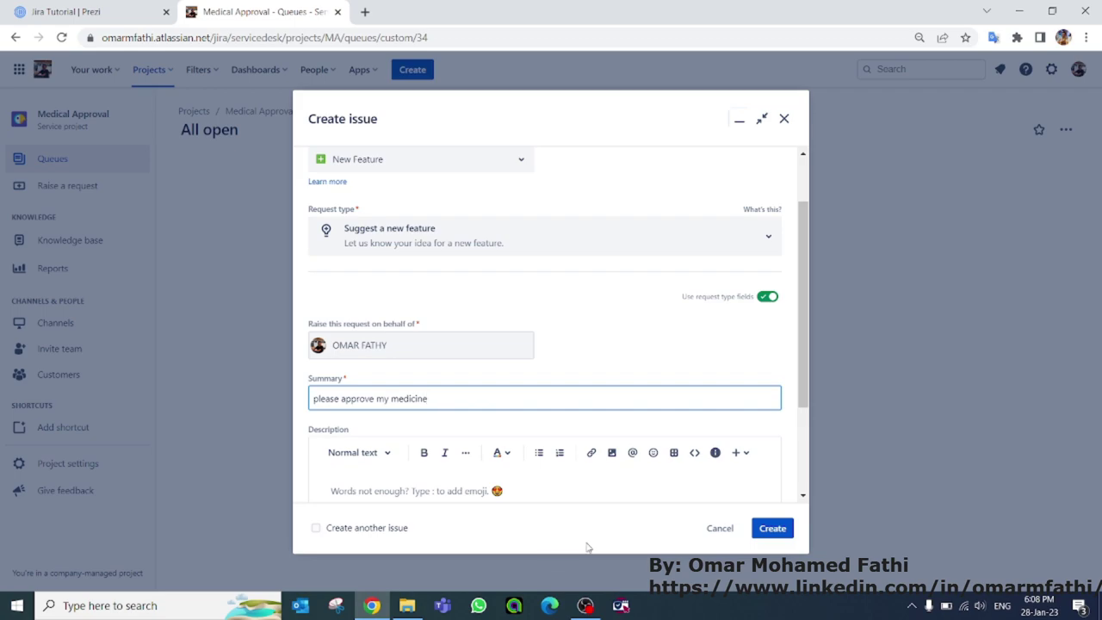
Enter "Dear Team," with "please approve" on the line below as the issue description, and create the issue.
scroll(517, 430, "down", 1)
left_click(549, 412)
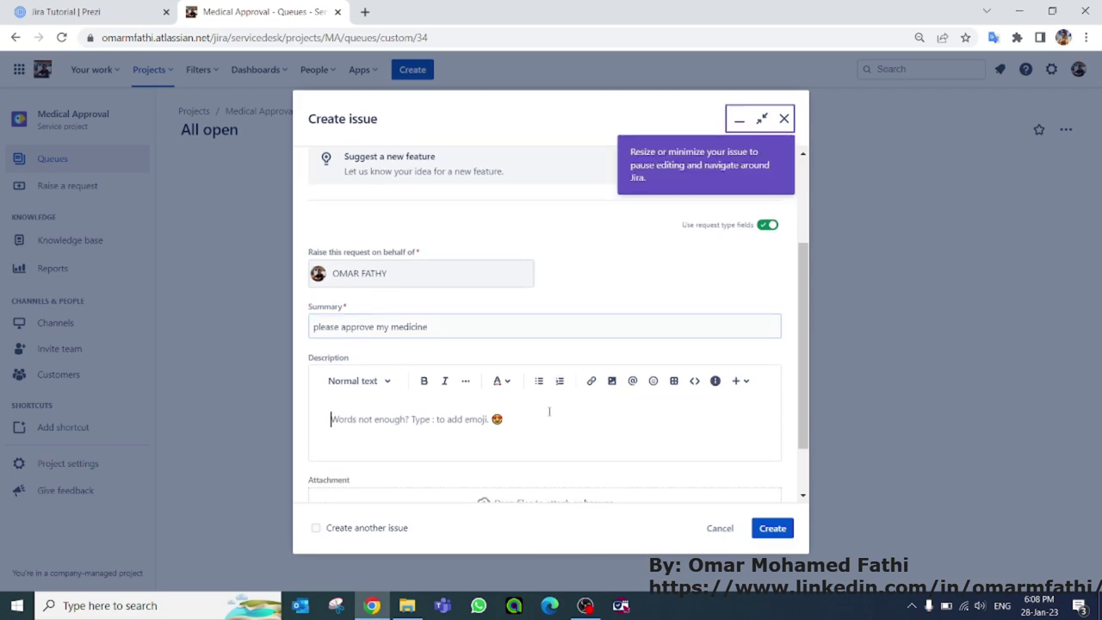
type("please")
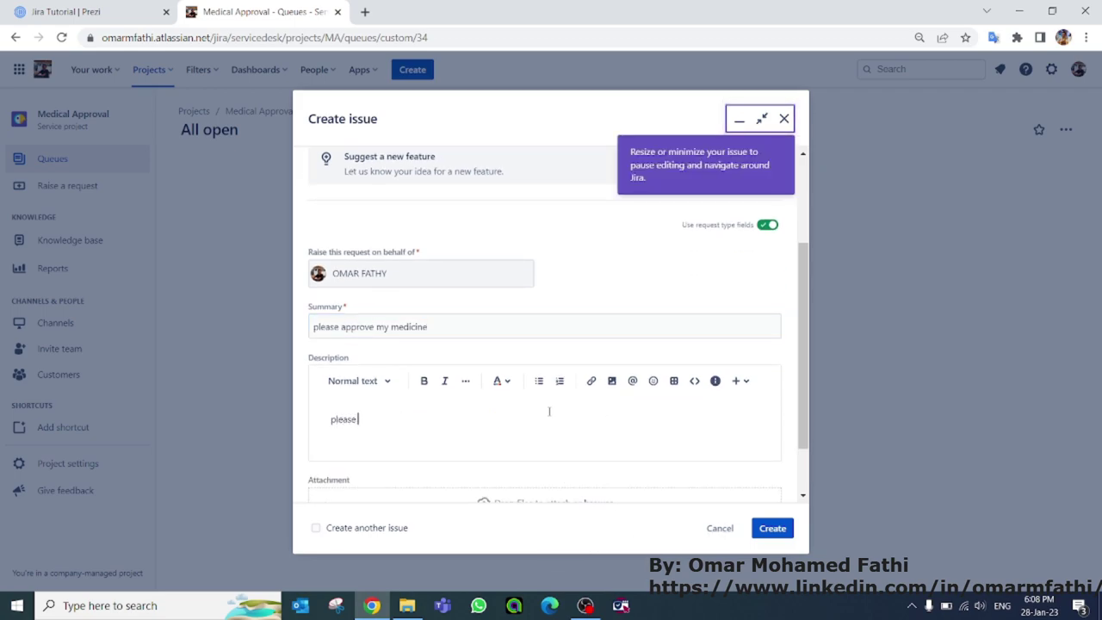
type(" approve")
key("Left")
key("Left")
key("Left")
key("Left")
key("Left")
key("Left")
key("Left")
key("Left")
key("Left")
key("Left")
key("Left")
key("Left")
key("Left")
key("Left")
type("Dear Team,")
key("Return")
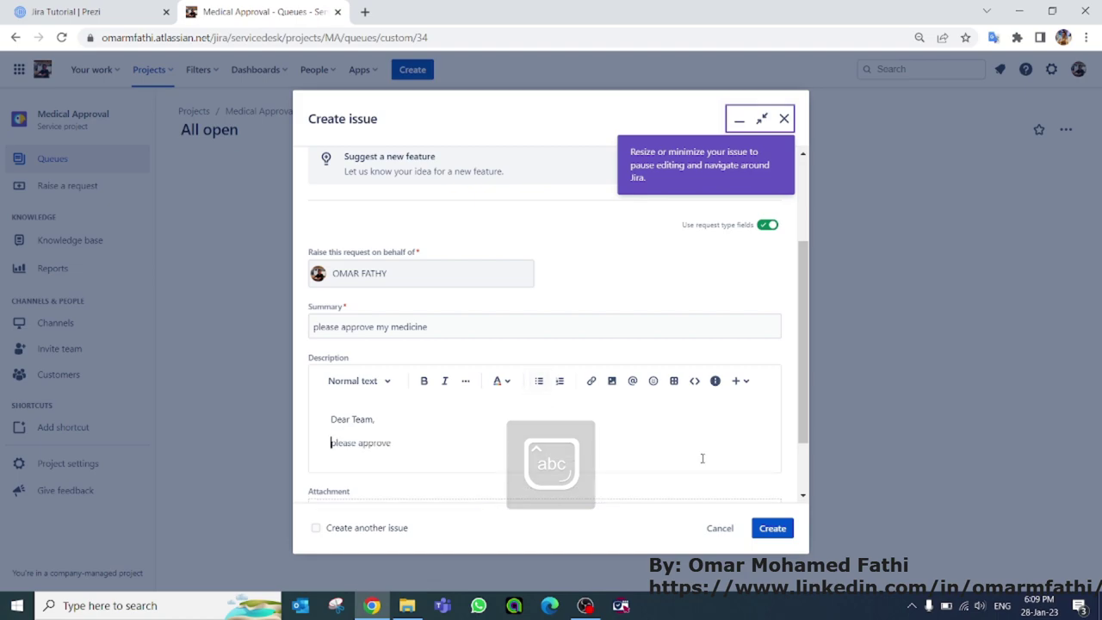
left_click(779, 529)
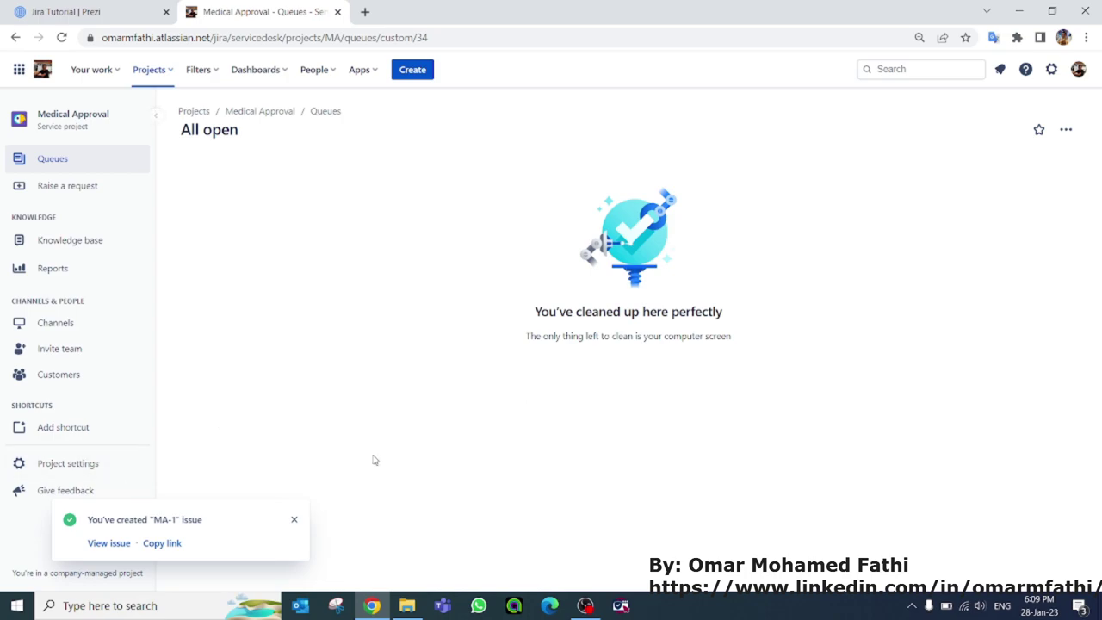
Open the "please approve my medicine" issue from the refreshed All open queue and look at its available status transitions.
right_click(365, 389)
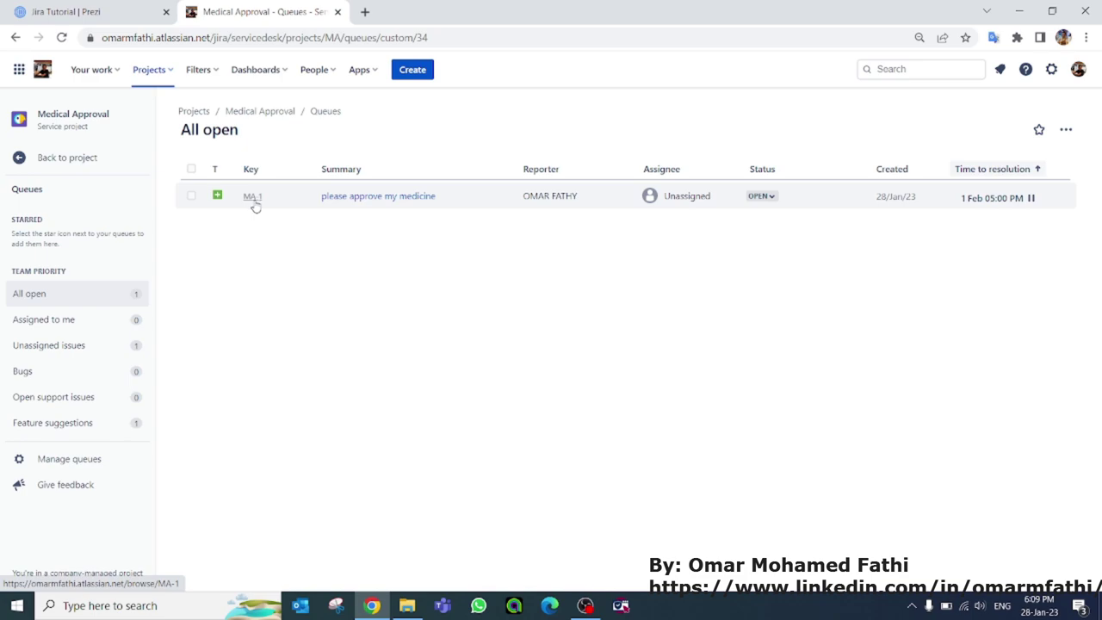
left_click(365, 201)
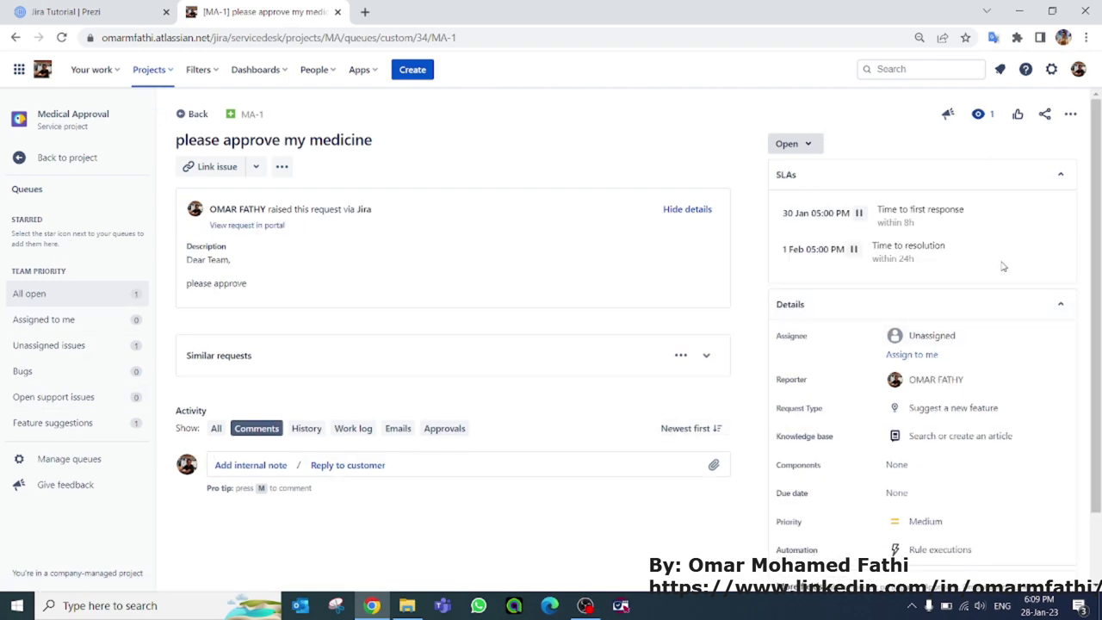
left_click(802, 145)
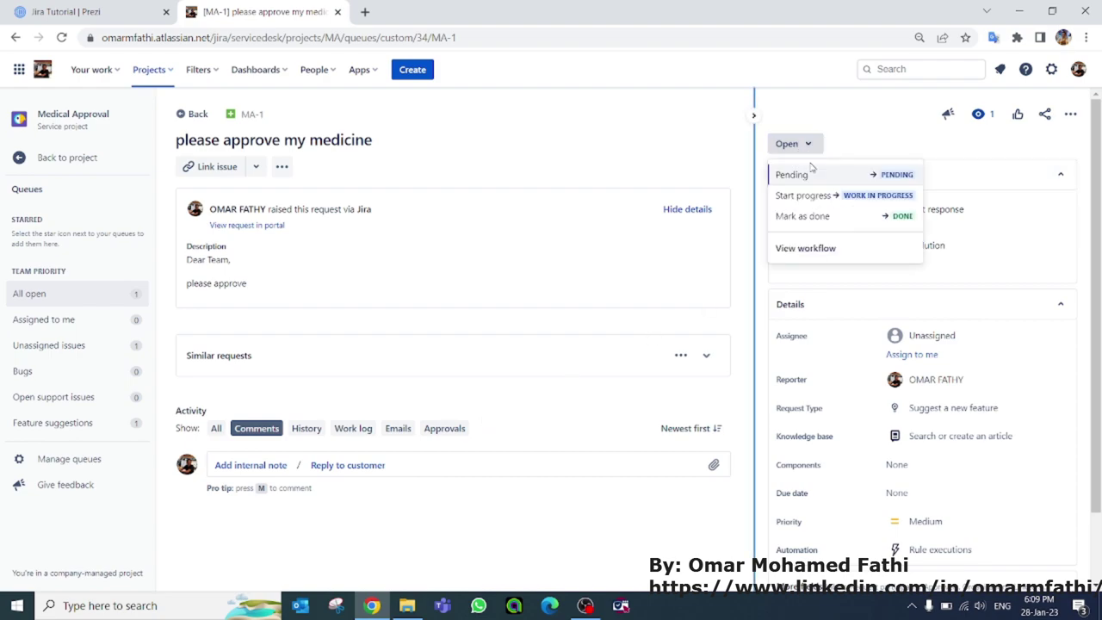
left_click(836, 114)
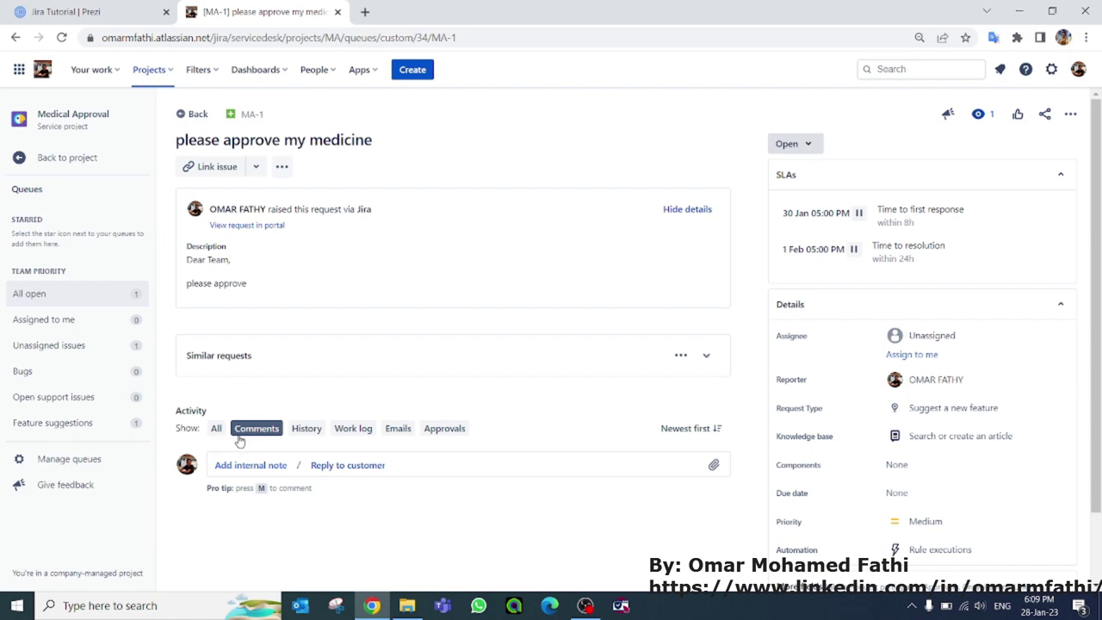
Look at the issue's customer reply and internal note editors, and at its request type choices.
left_click(364, 465)
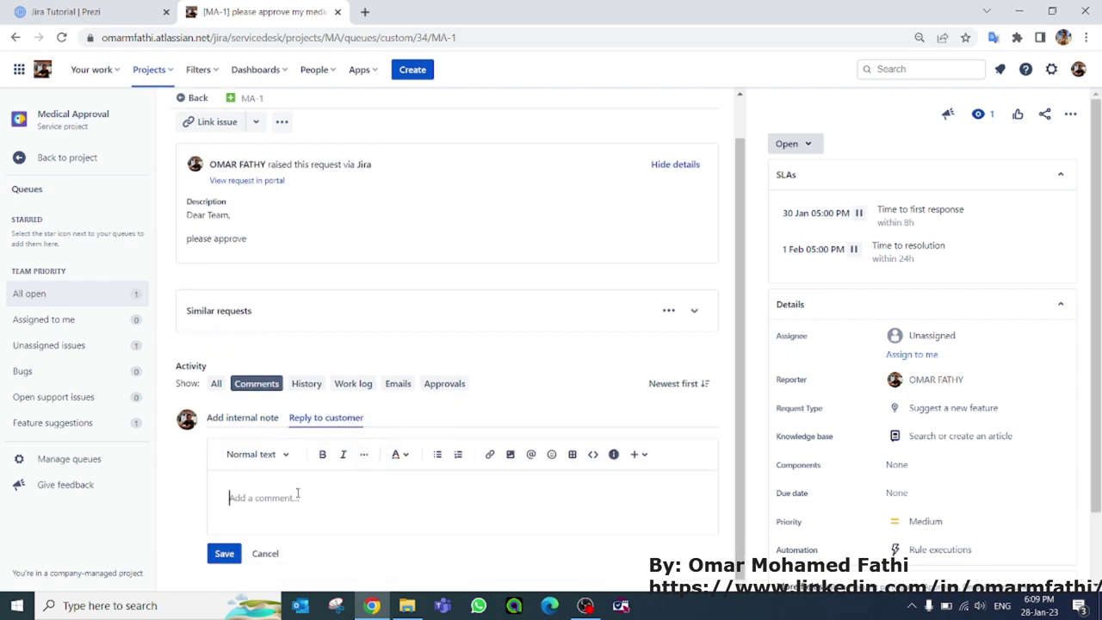
left_click(266, 419)
scroll(885, 477, "down", 2)
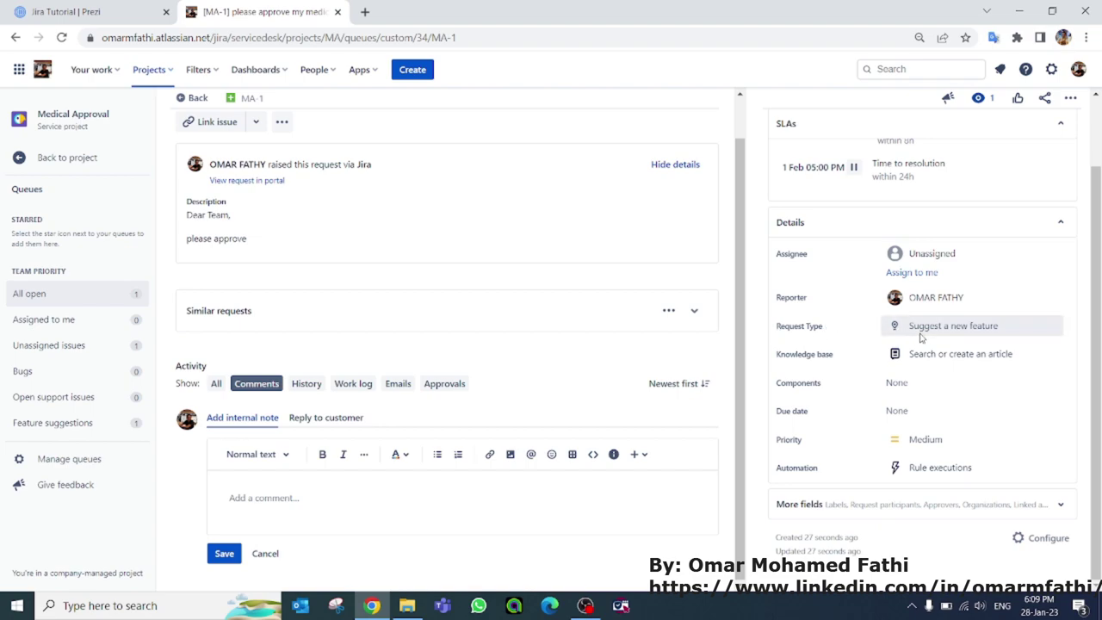
left_click(922, 334)
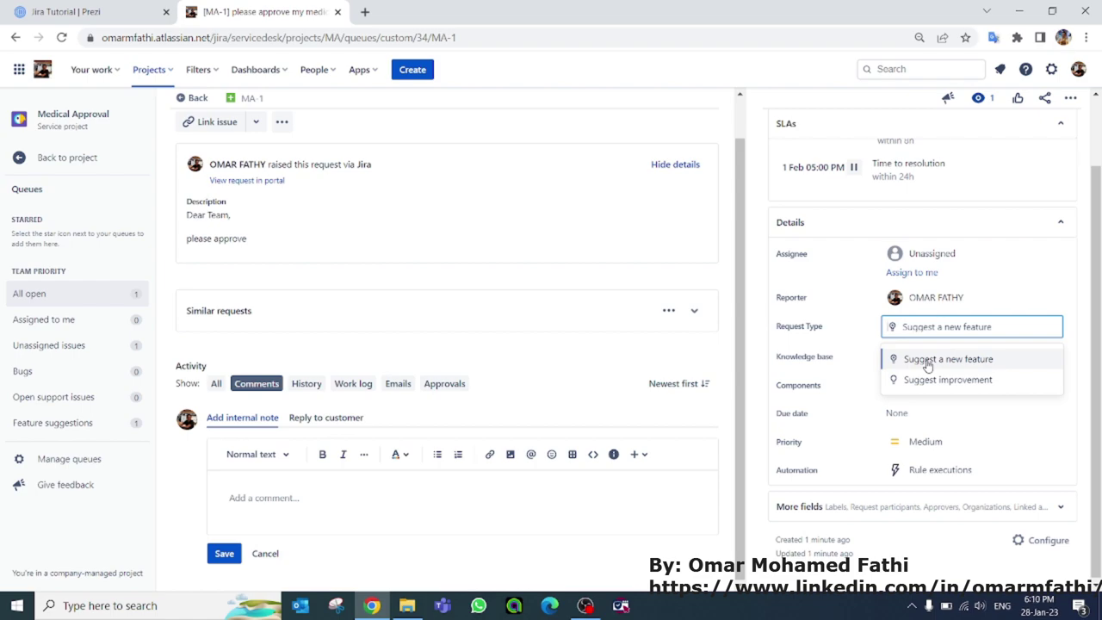
left_click(826, 325)
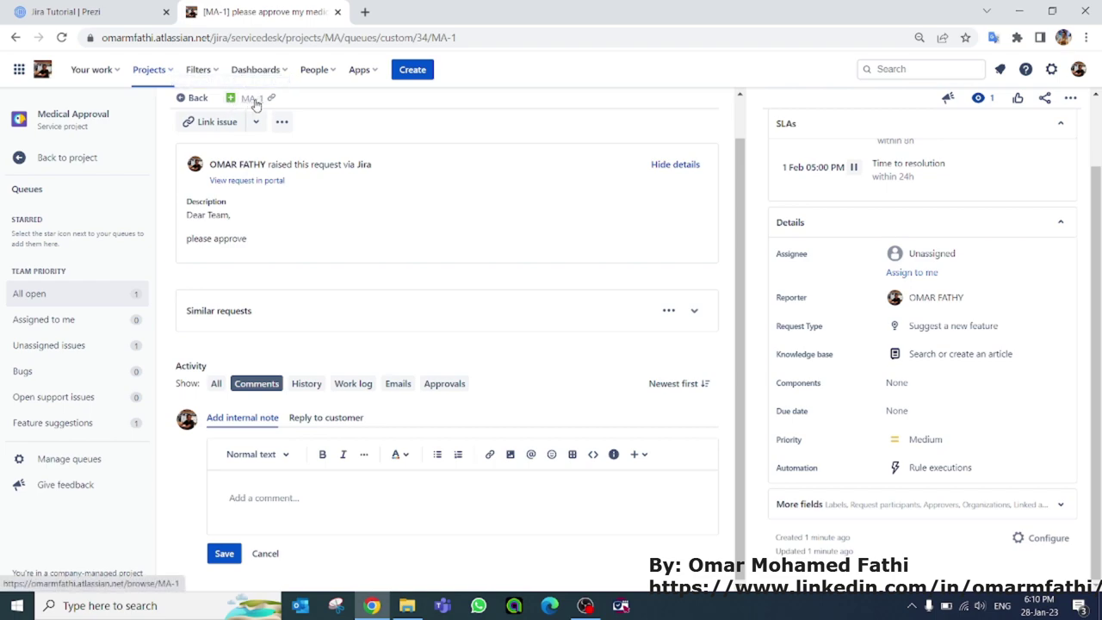
scroll(583, 256, "up", 1)
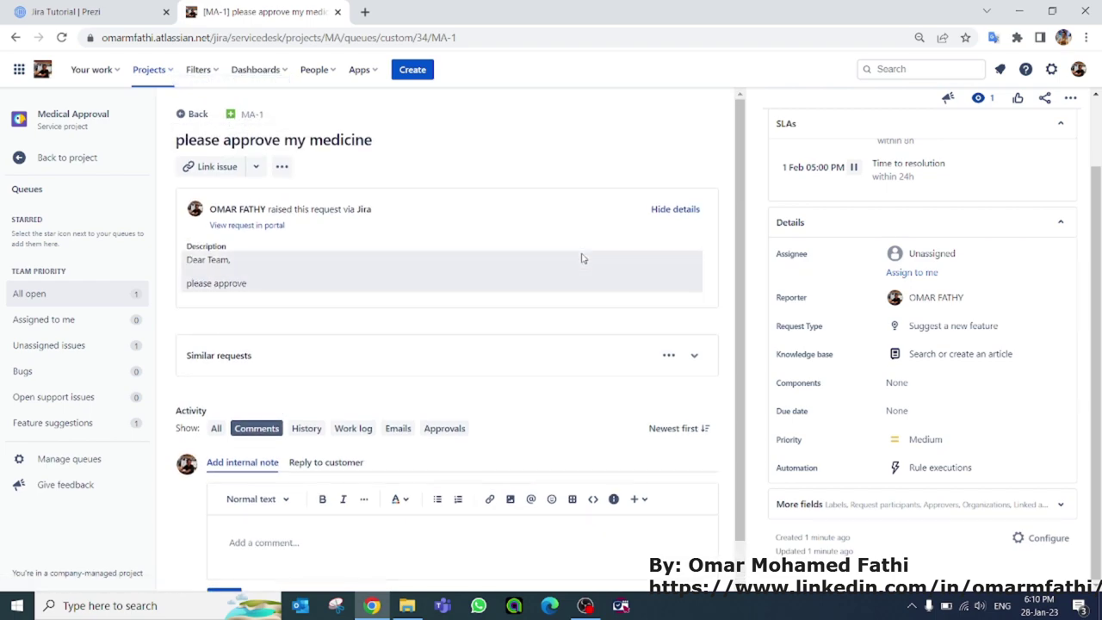
scroll(993, 368, "up", 1)
scroll(992, 368, "up", 1)
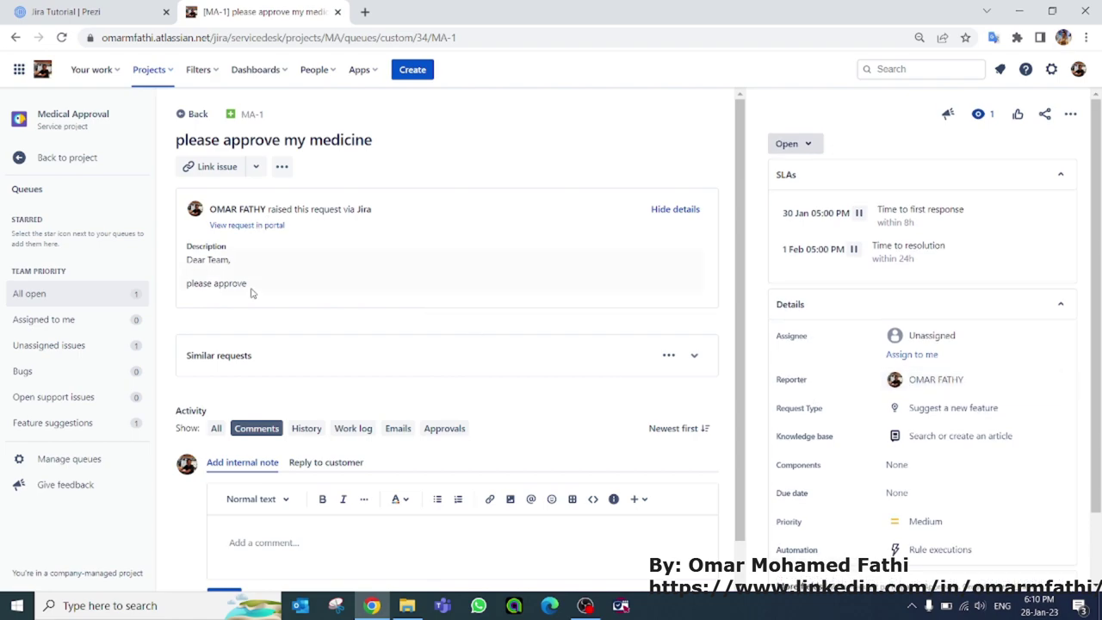
Go back from the issue to the queues and view the Assigned to me queue.
left_click(73, 158)
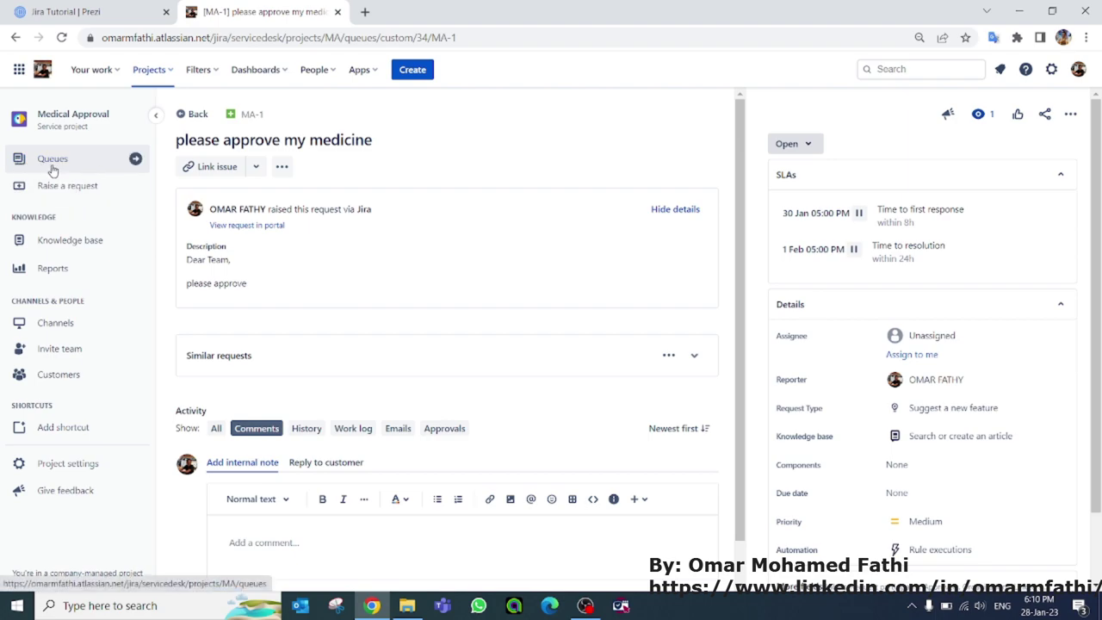
left_click(193, 114)
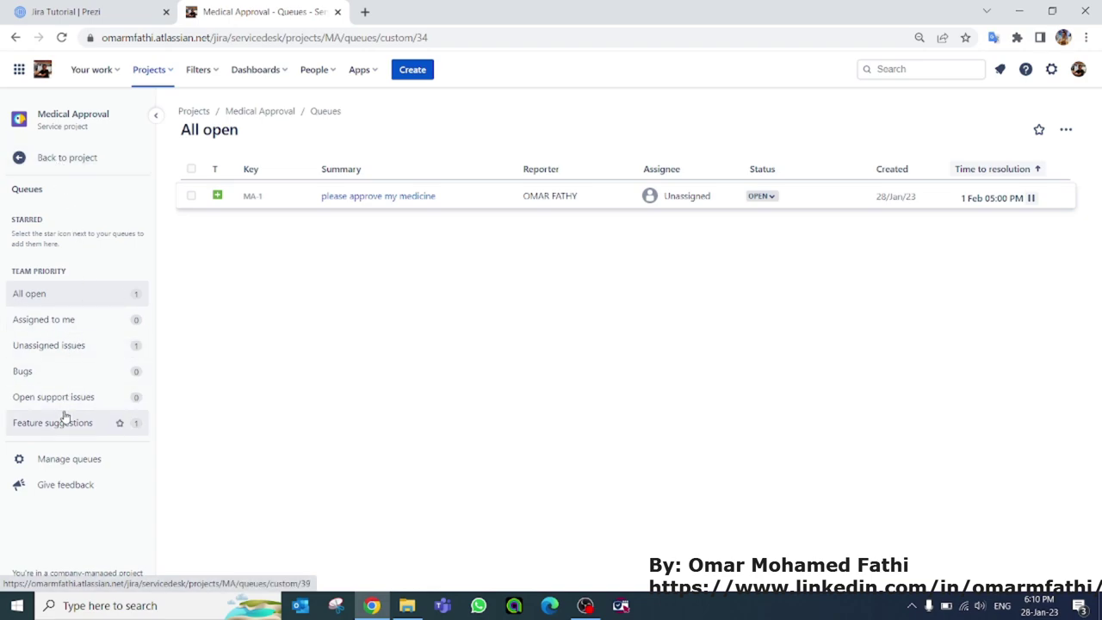
left_click(54, 320)
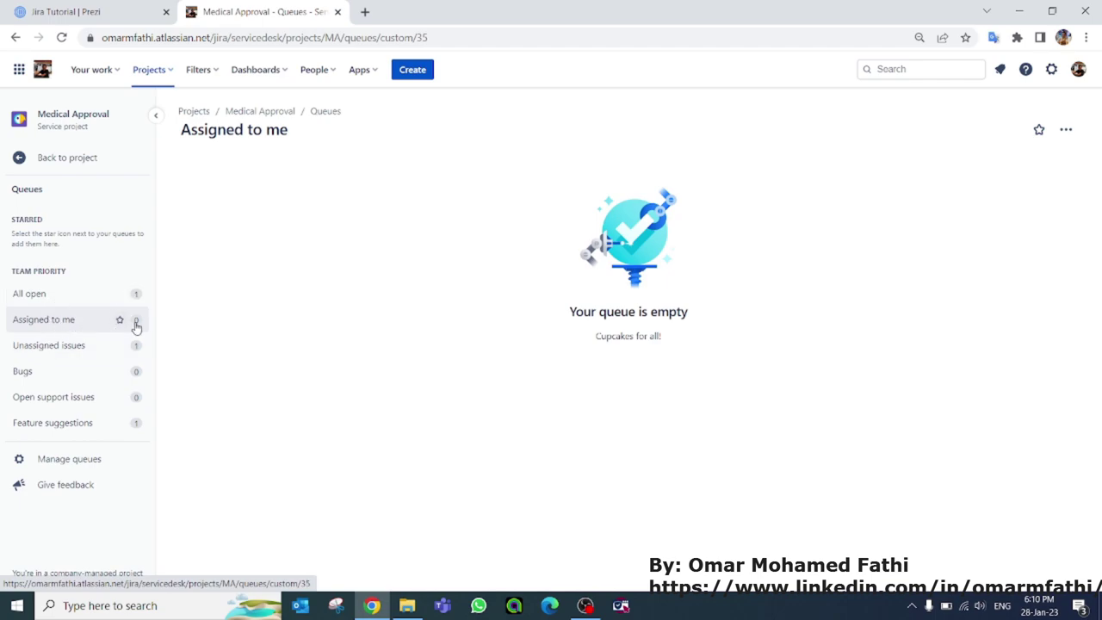
Assign the "please approve my medicine" issue in the All open queue to yourself.
left_click(47, 299)
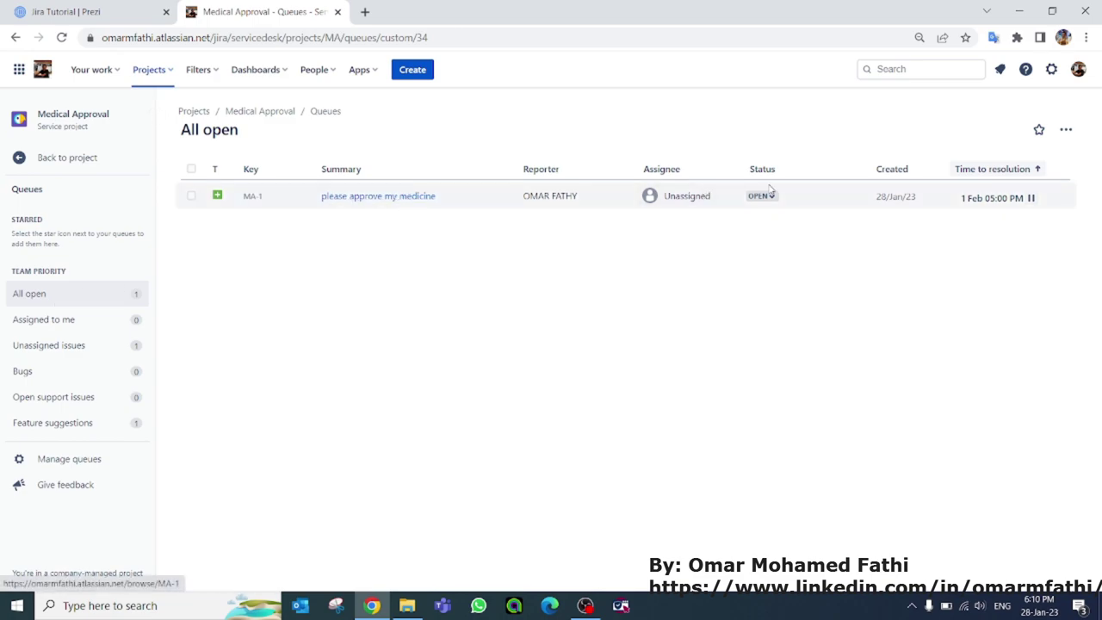
left_click(684, 200)
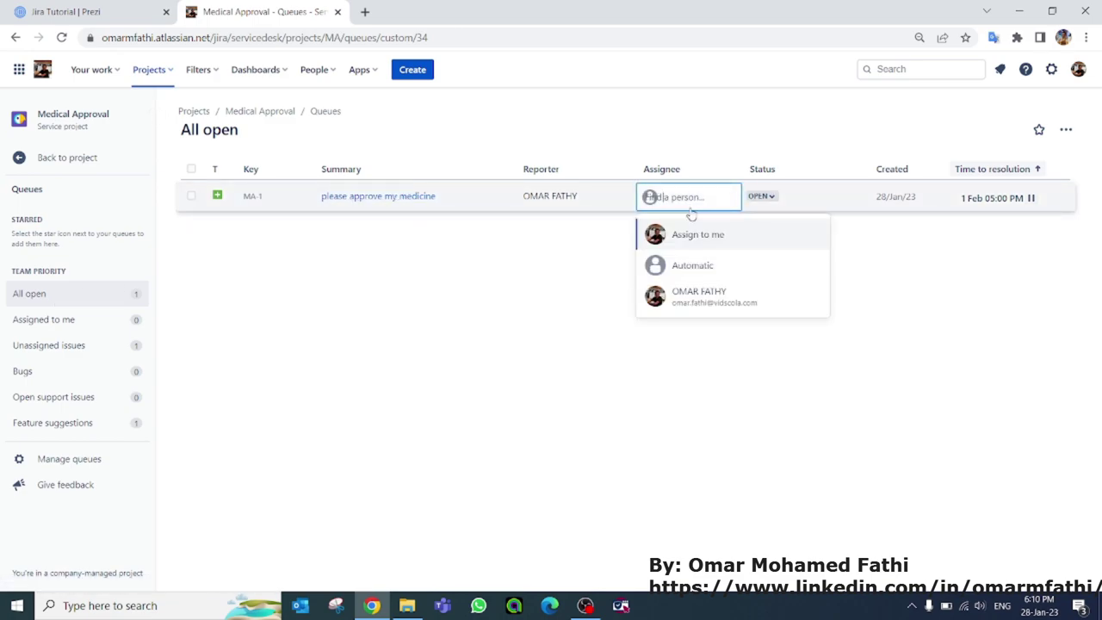
left_click(707, 237)
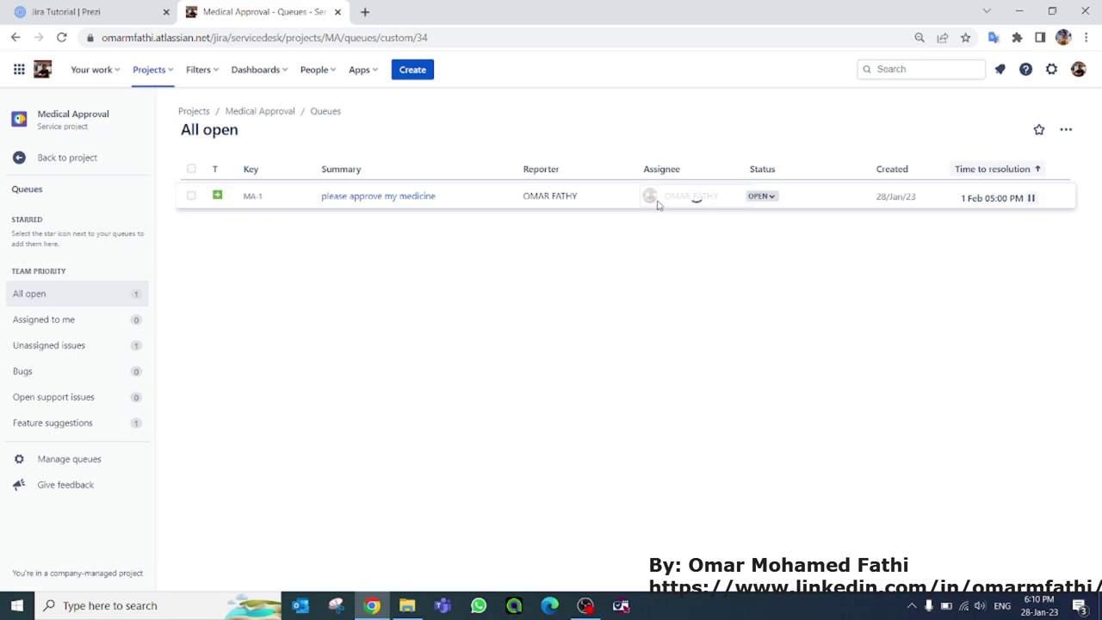
Refresh the queue page, open the Assigned to me queue and mark it as starred.
right_click(303, 290)
left_click(357, 336)
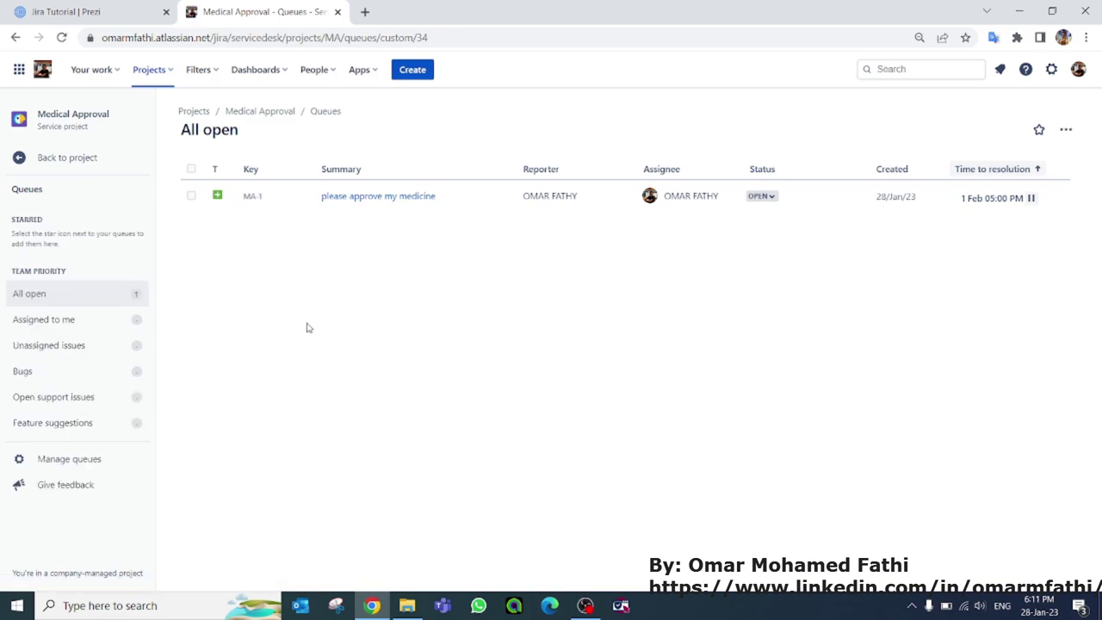
left_click(69, 321)
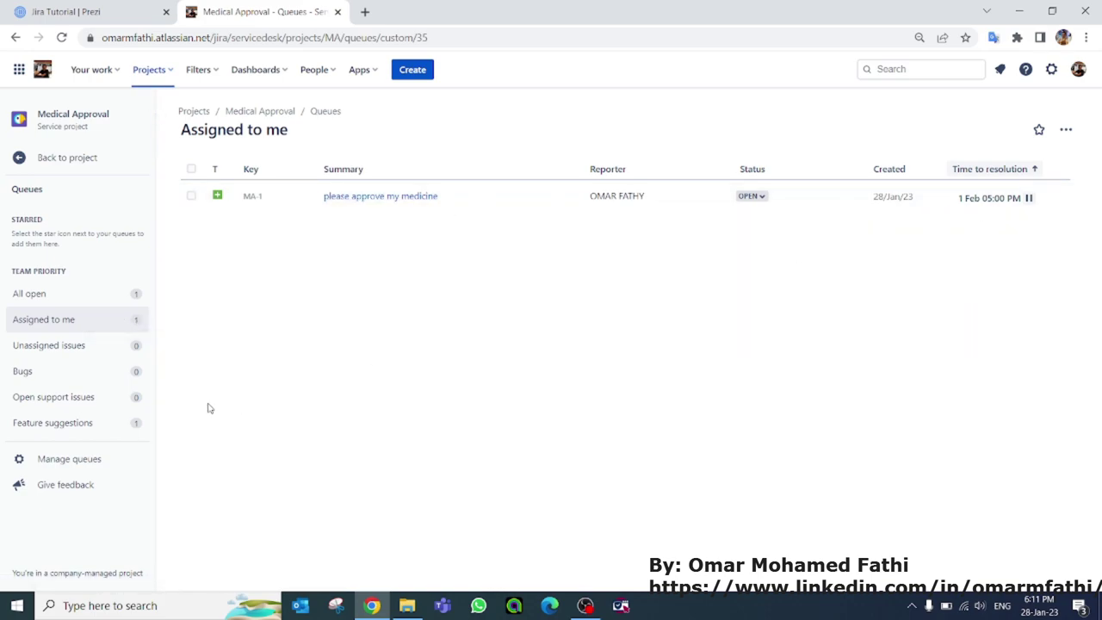
left_click(120, 321)
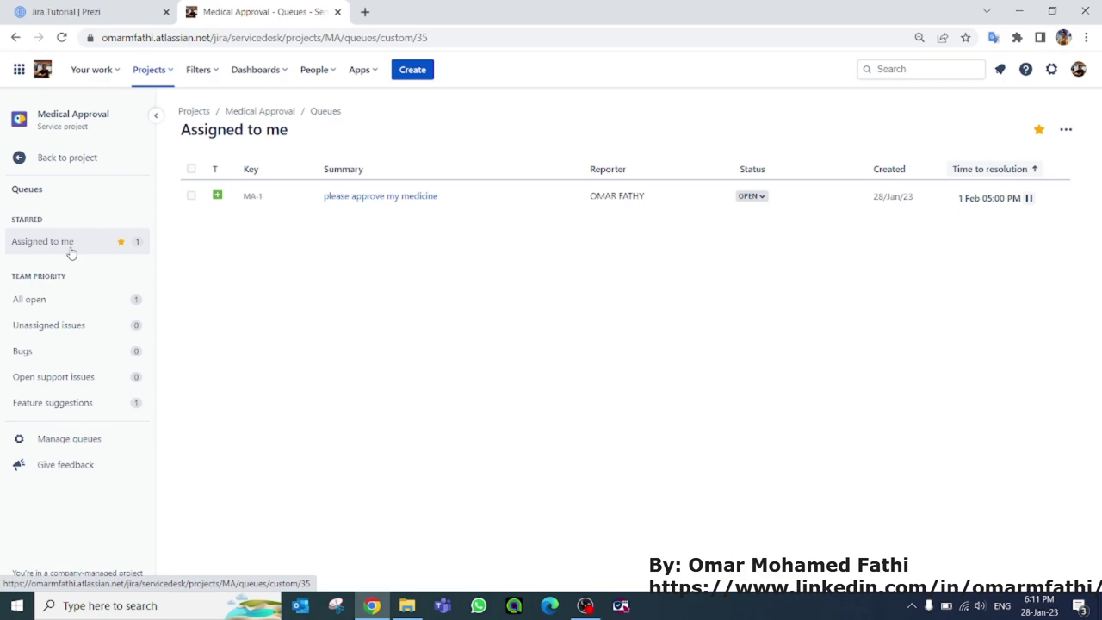
View the request types offered in the Medical Approval customer portal and close the portal.
left_click(38, 160)
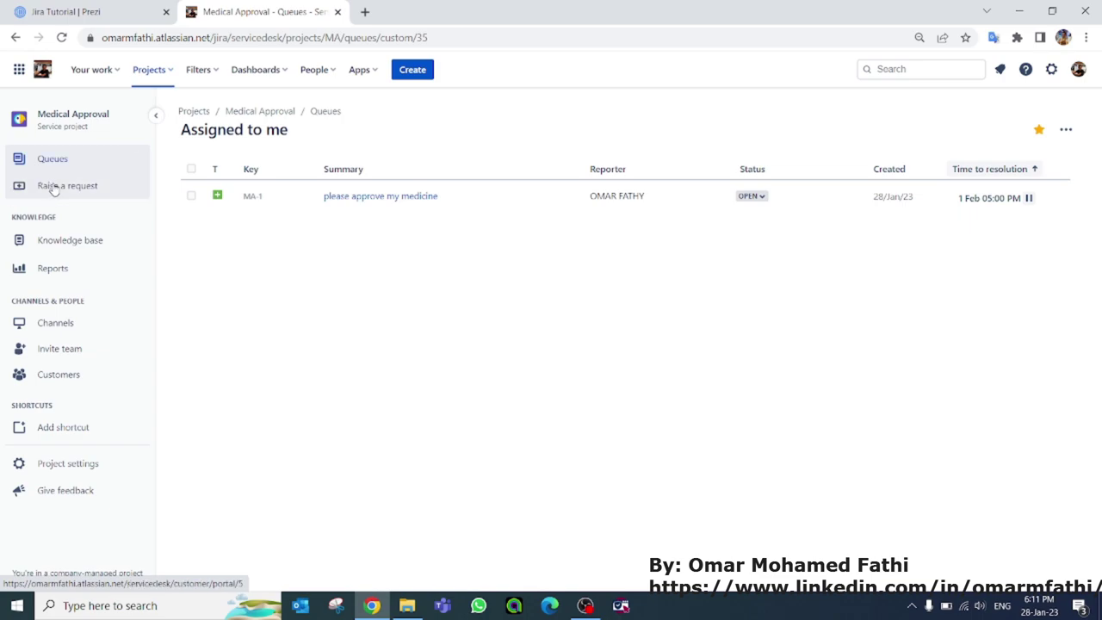
left_click(55, 188)
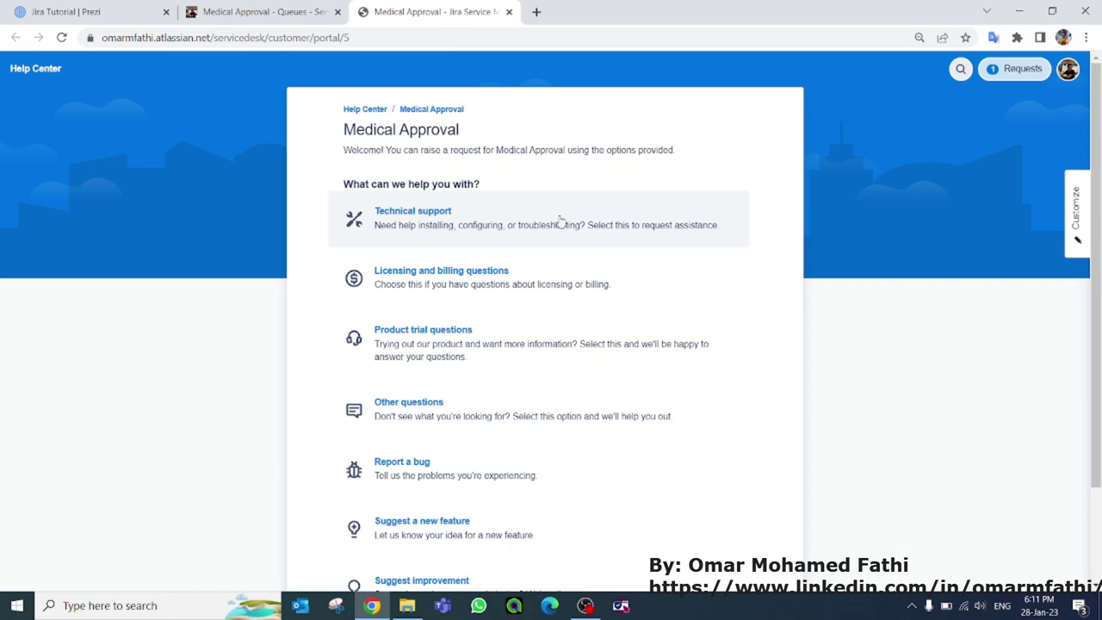
scroll(556, 216, "down", 1)
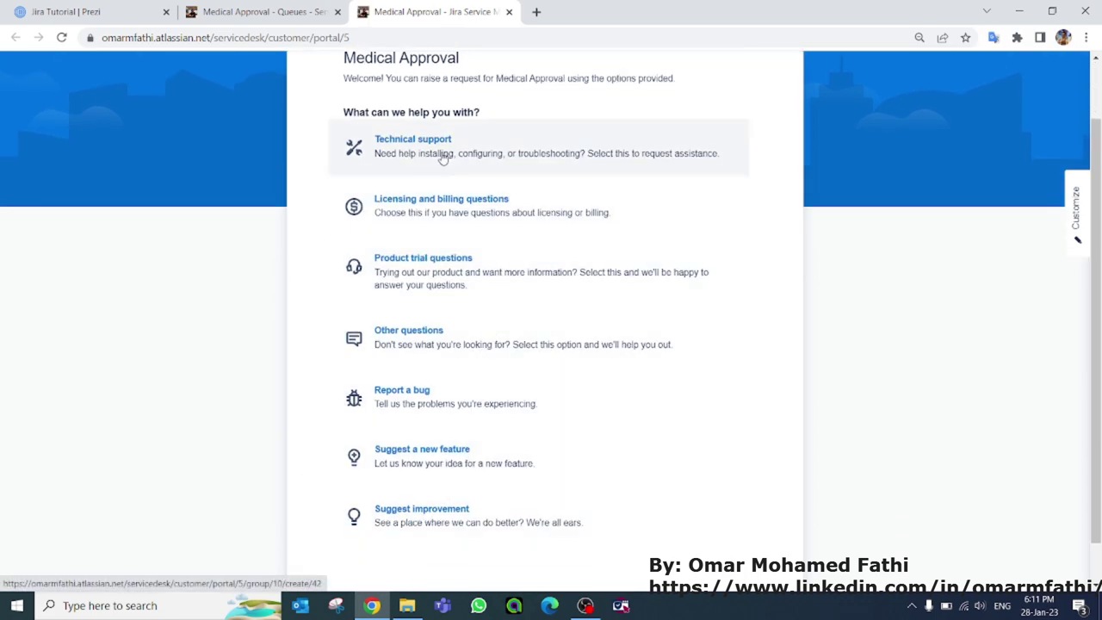
scroll(430, 181, "up", 1)
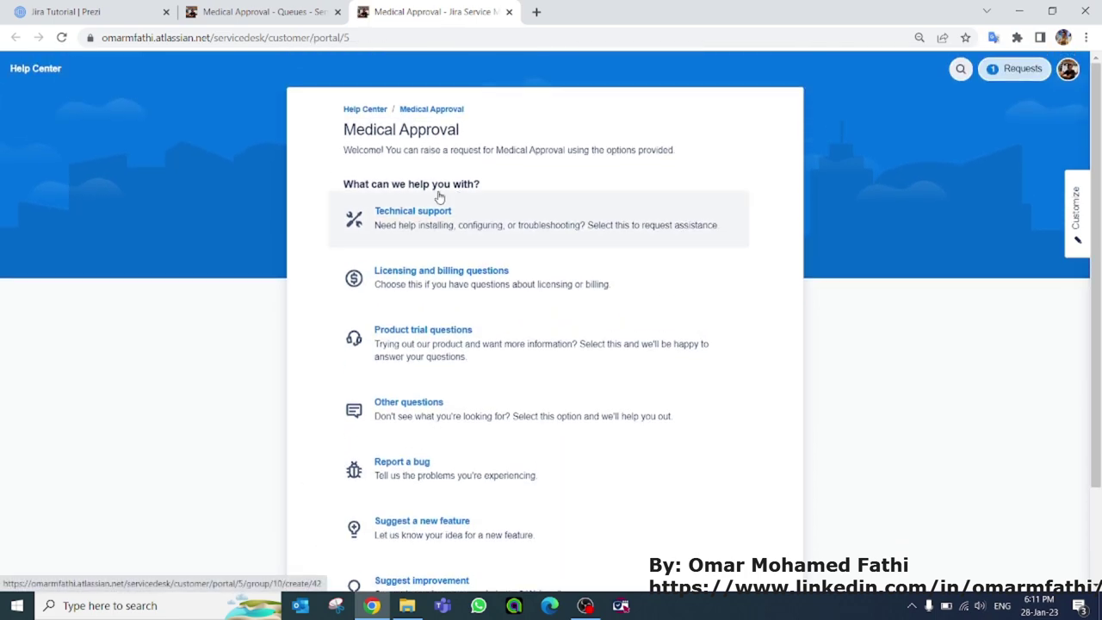
left_click(510, 12)
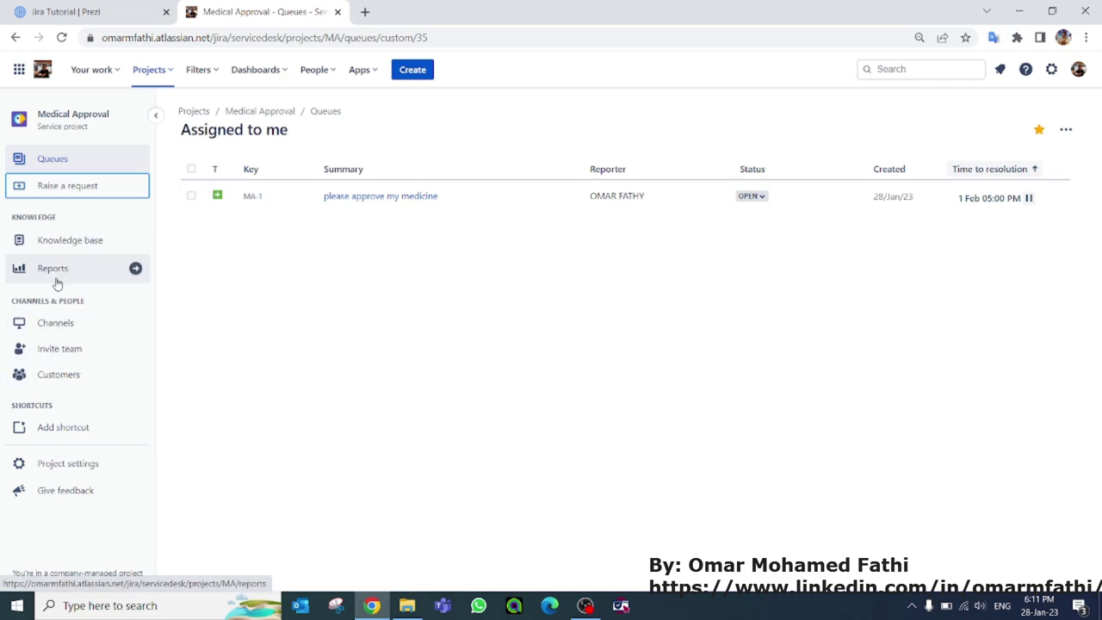
left_click(39, 428)
left_click(484, 221)
type("h")
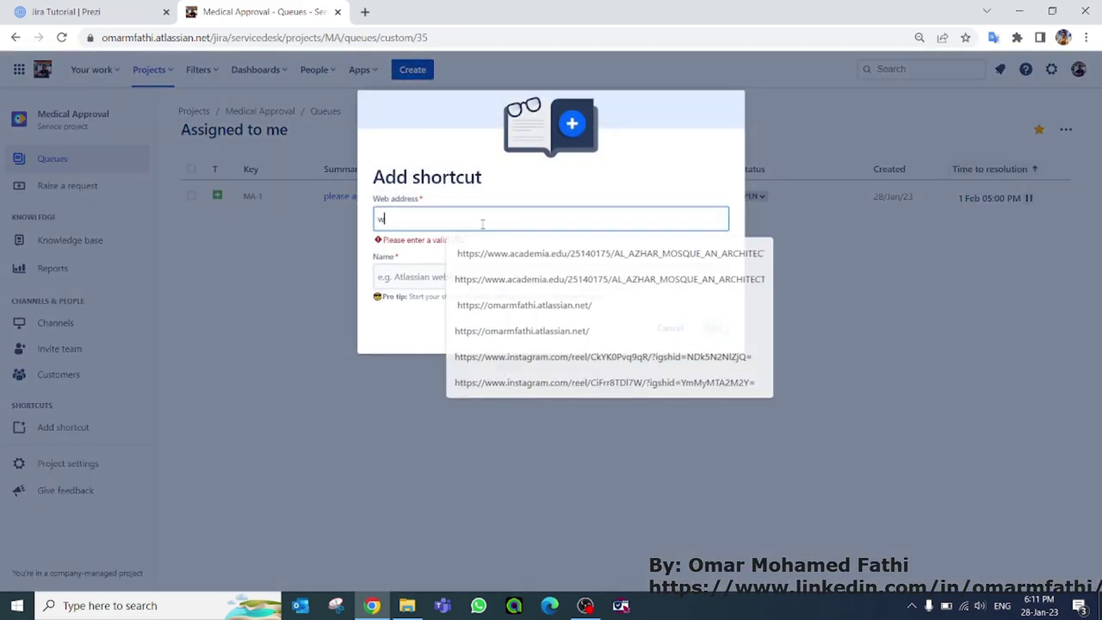
key("BackSpace")
type("https")
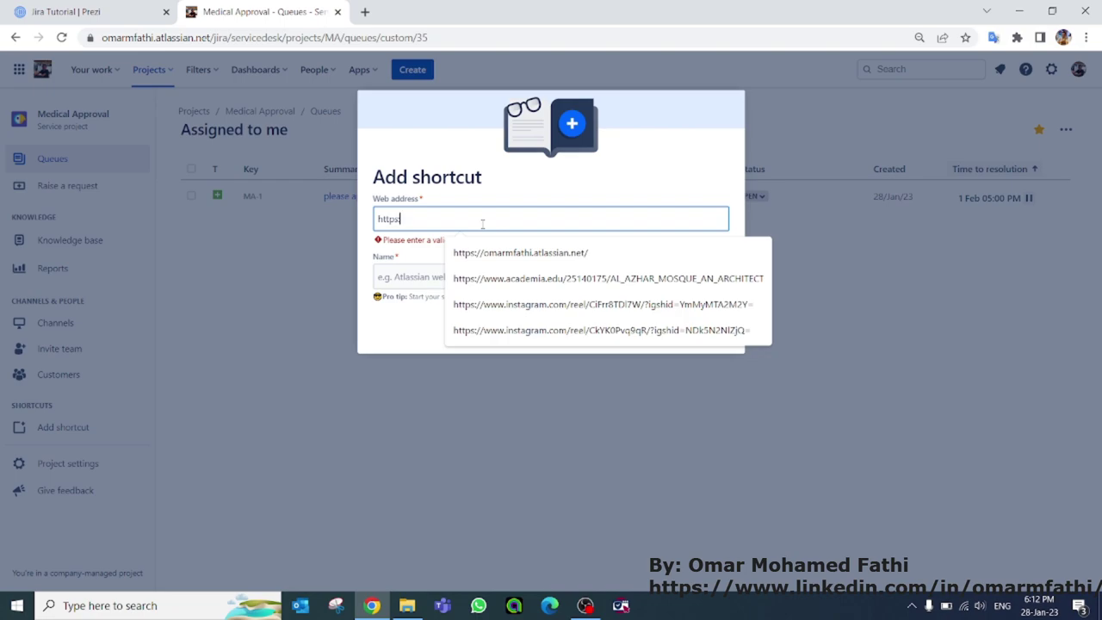
type("://www.google.com")
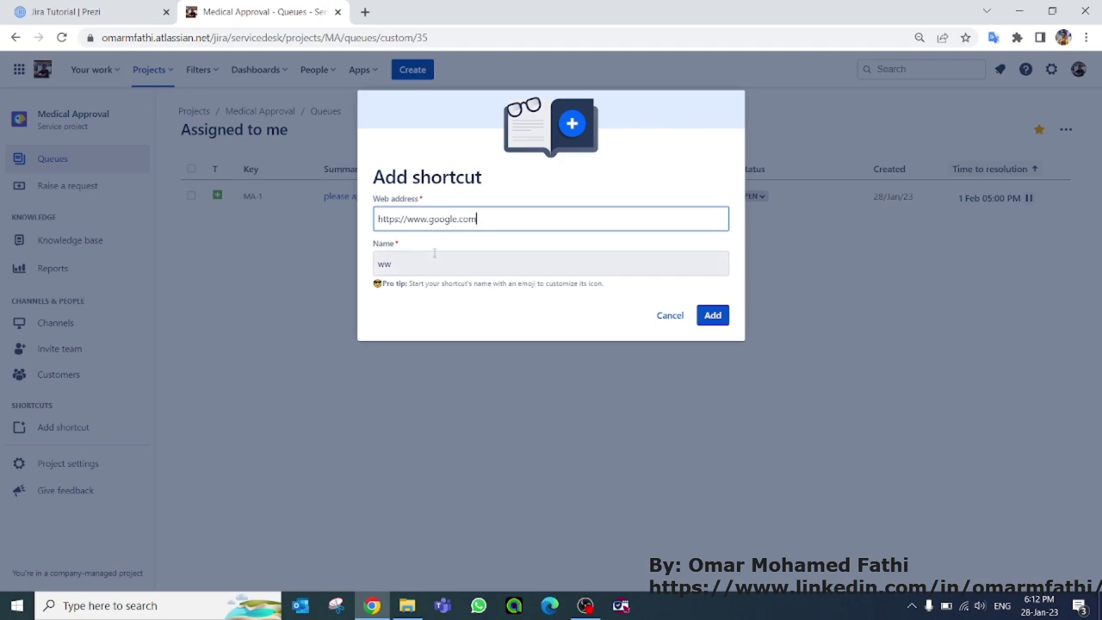
double_click(433, 262)
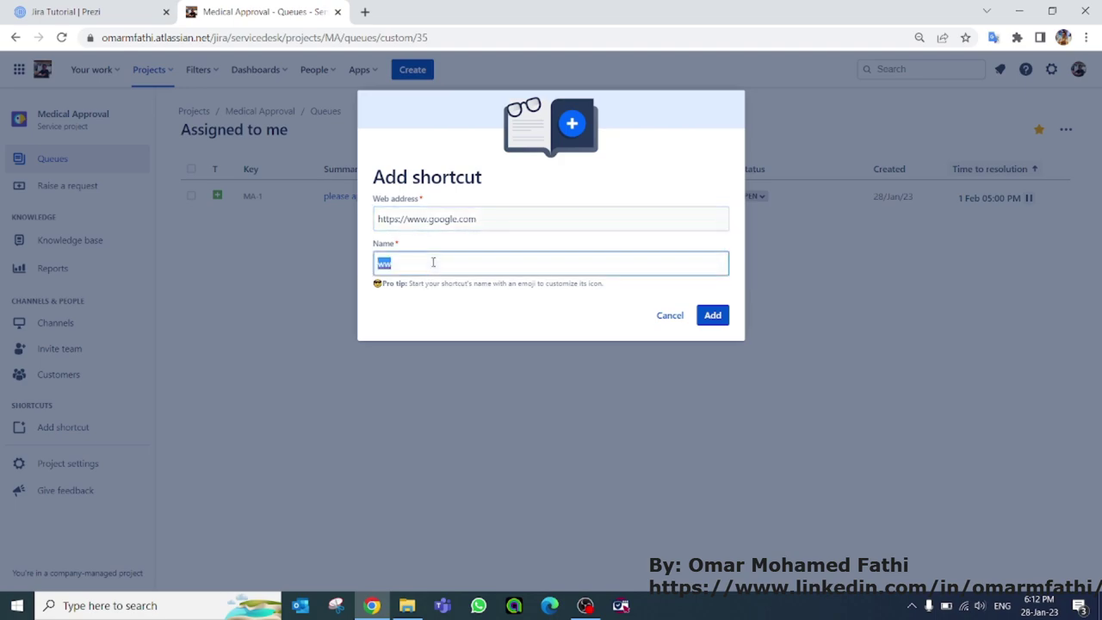
type("Google")
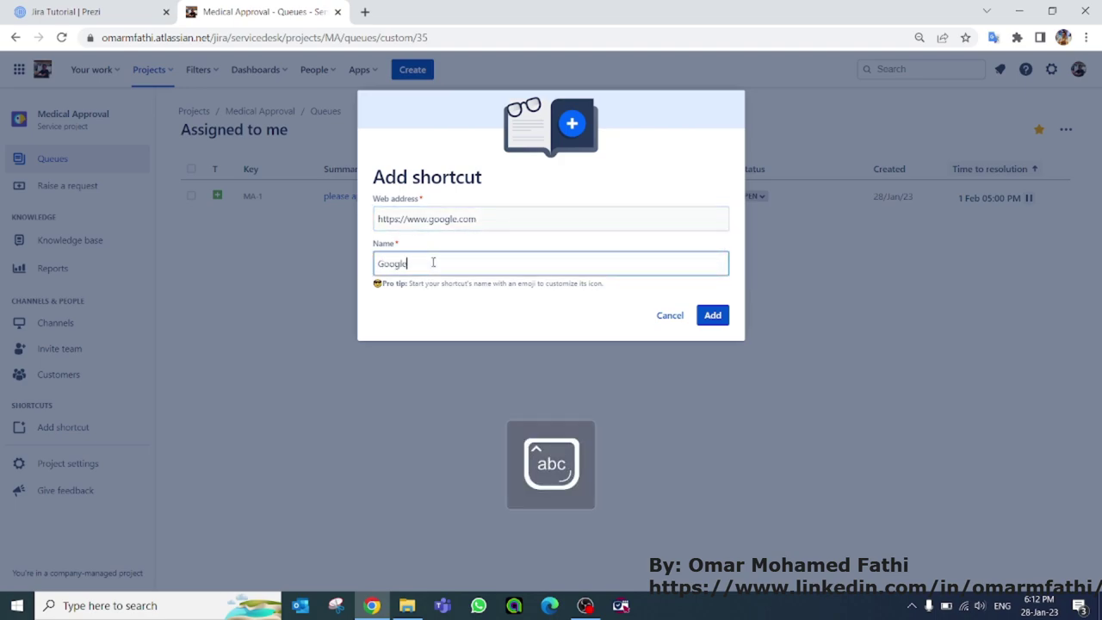
left_click(714, 316)
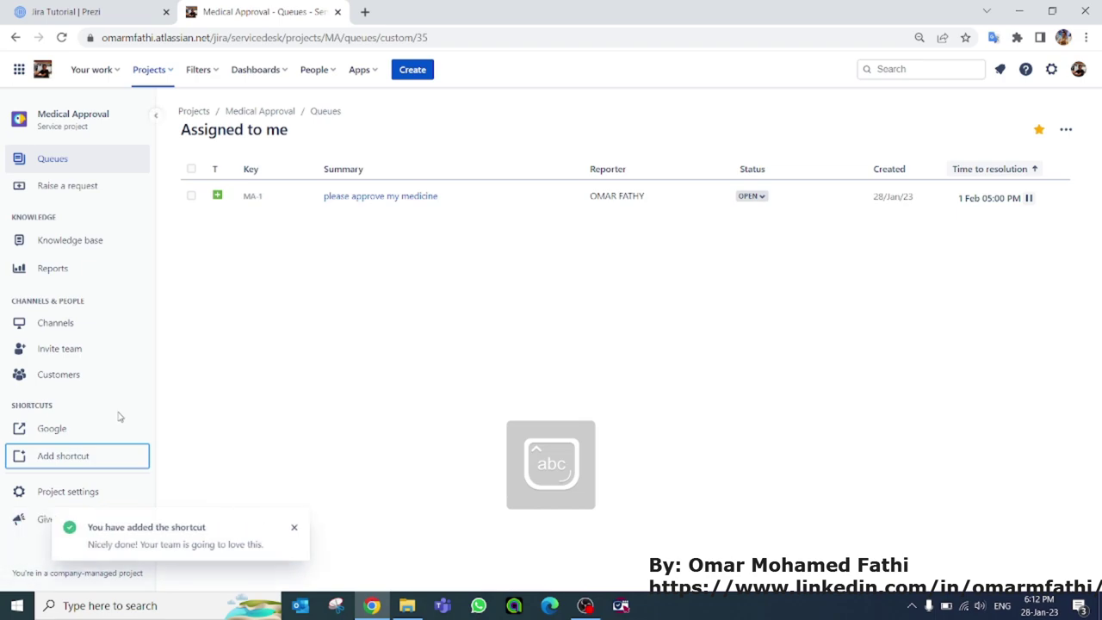
left_click(55, 431)
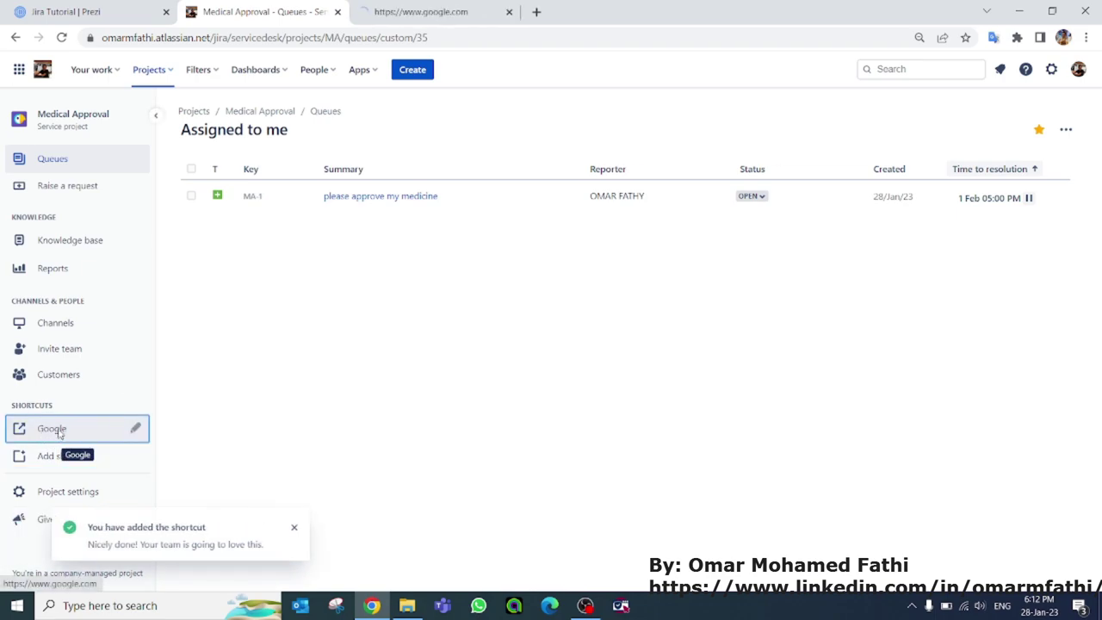
View the opened Google page, close it and dismiss the shortcut notification in Jira.
left_click(472, 8)
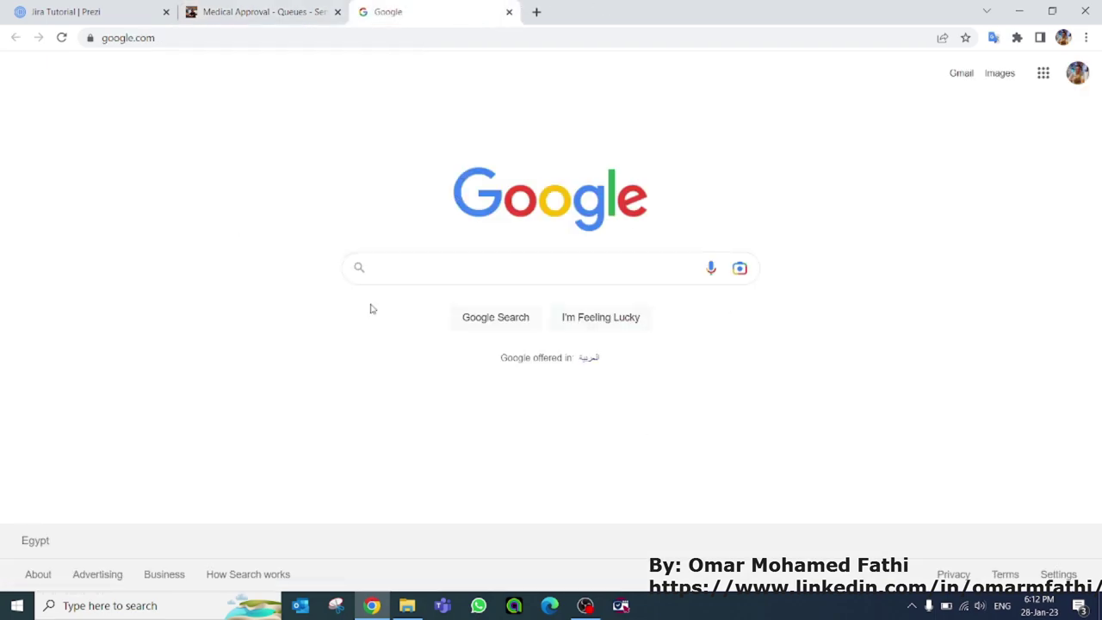
left_click(509, 12)
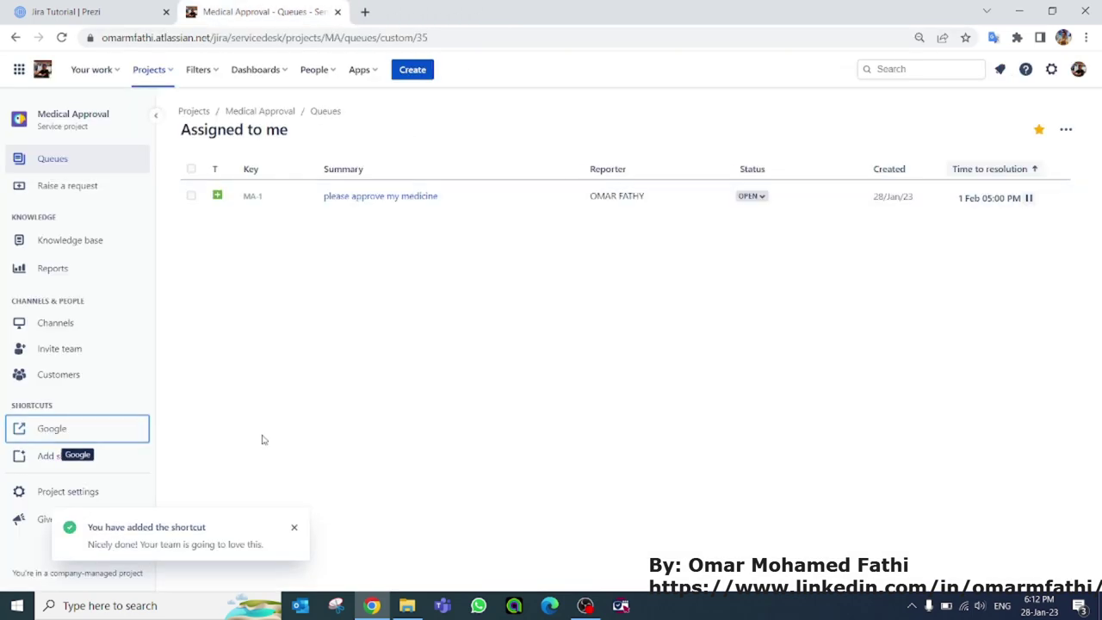
left_click(294, 528)
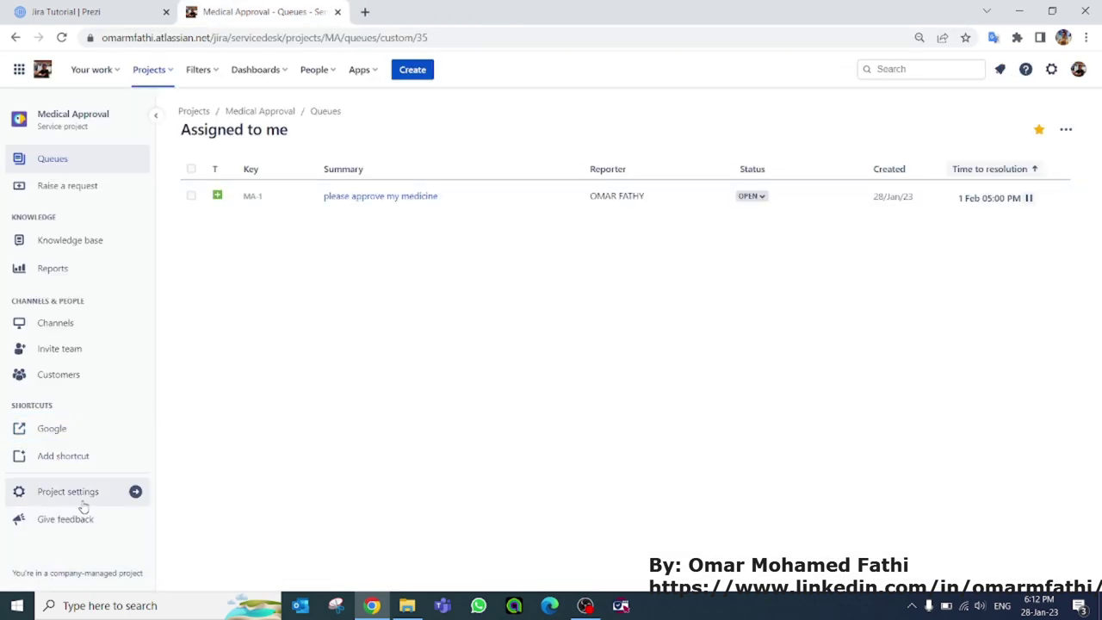
In the Medical Approval project settings, change the project avatar to the purple image with the red flask and save the details.
left_click(48, 497)
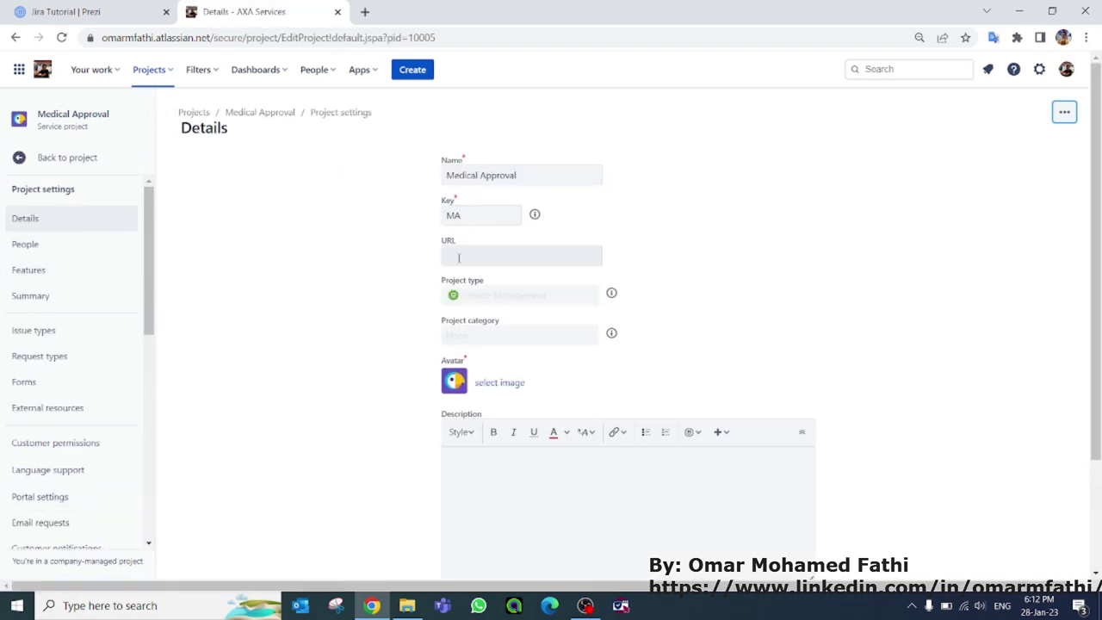
scroll(491, 381, "down", 1)
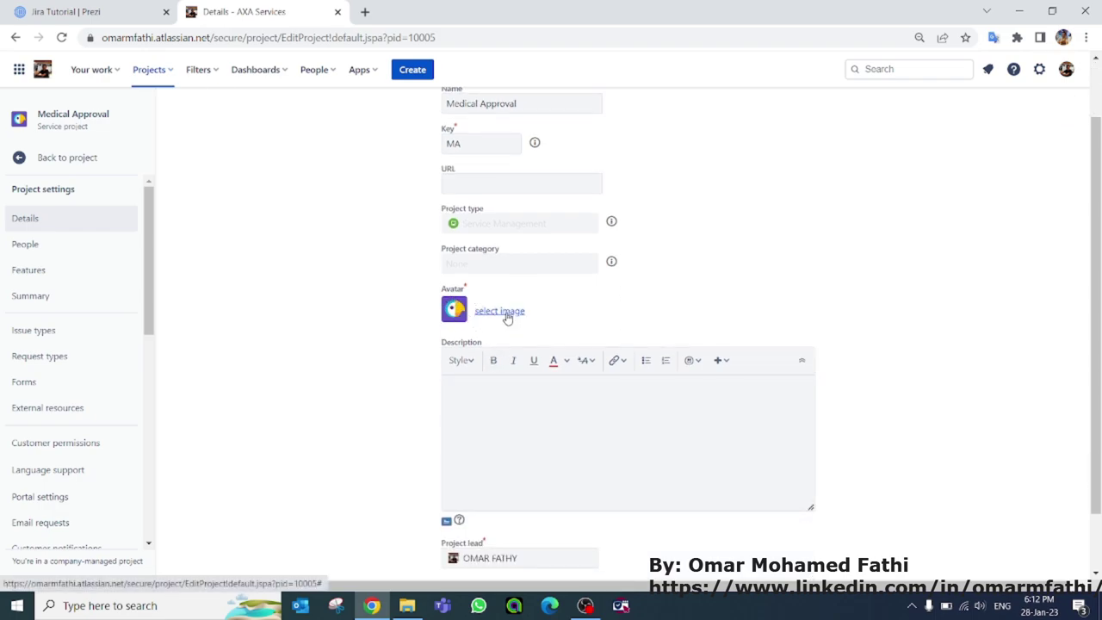
scroll(508, 316, "up", 1)
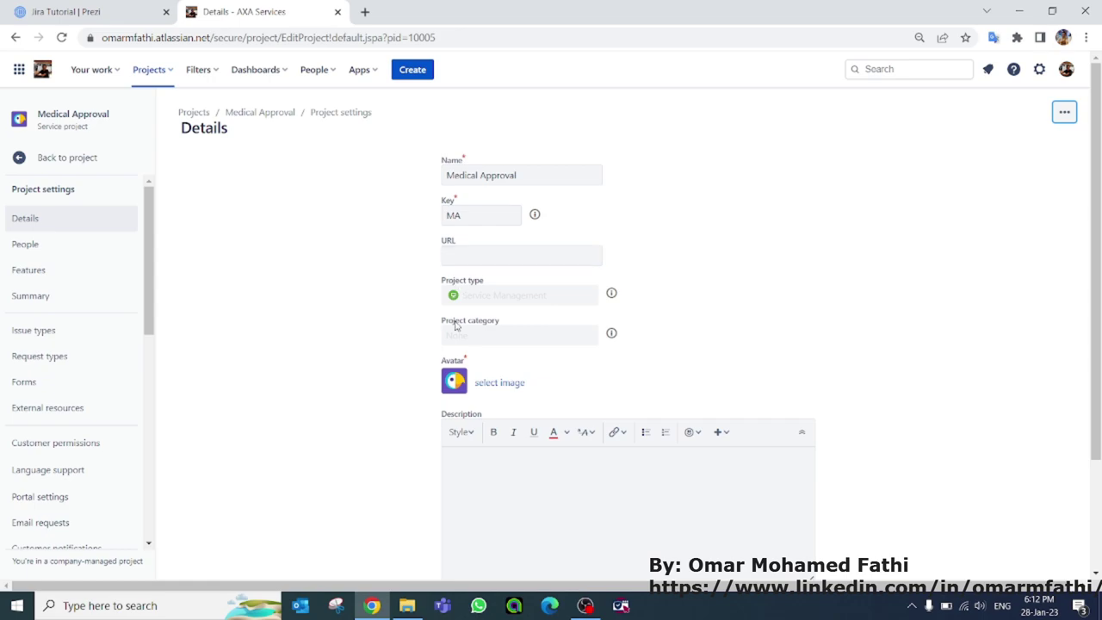
left_click(494, 385)
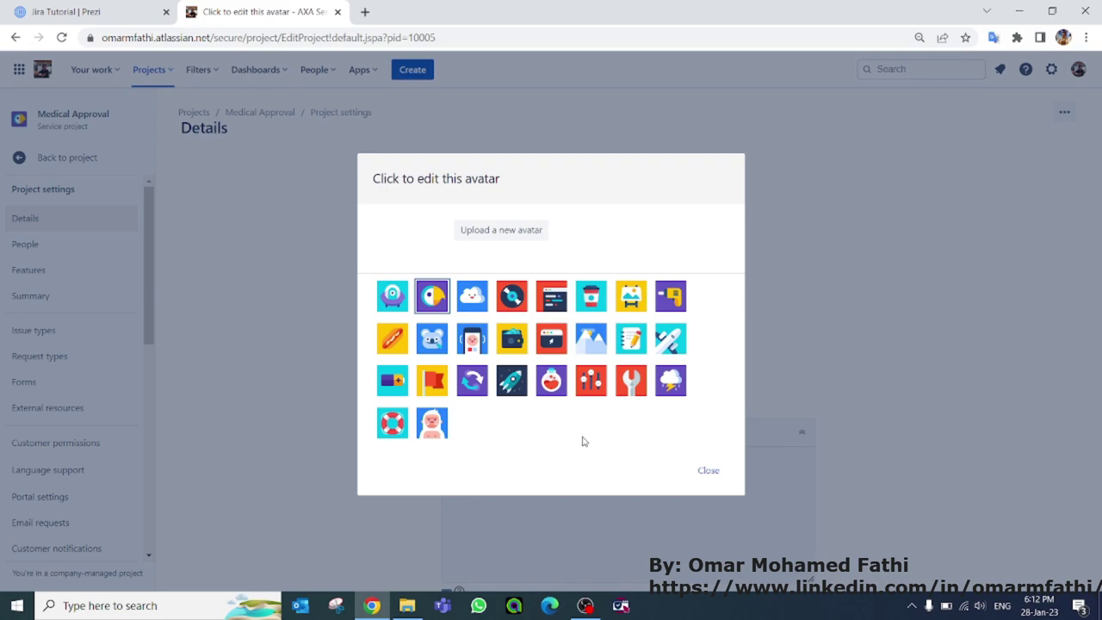
left_click(551, 383)
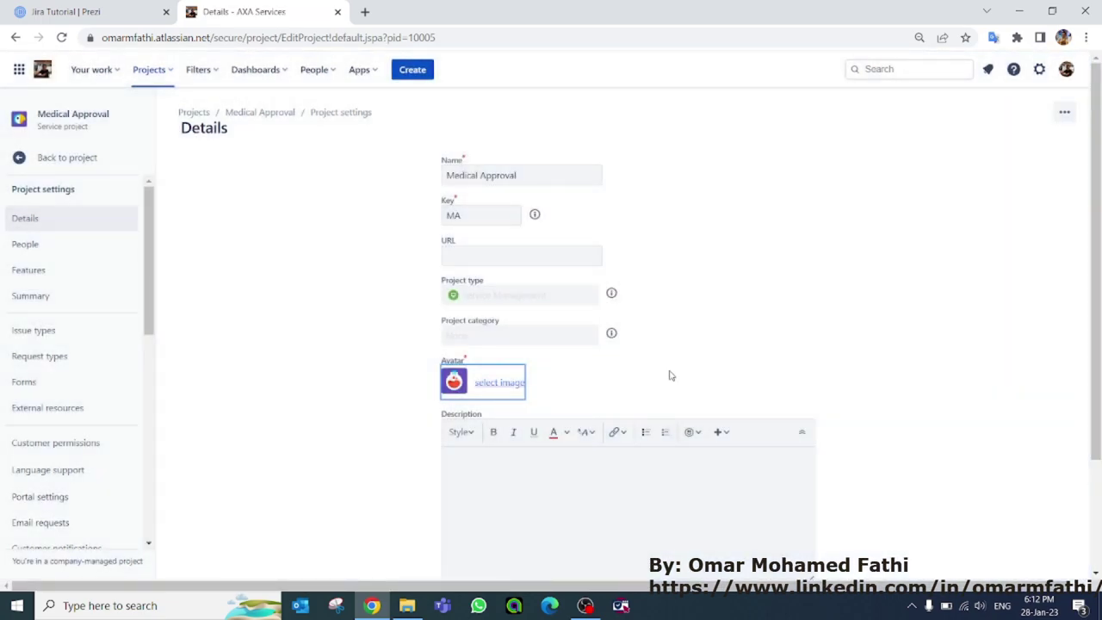
scroll(729, 362, "down", 2)
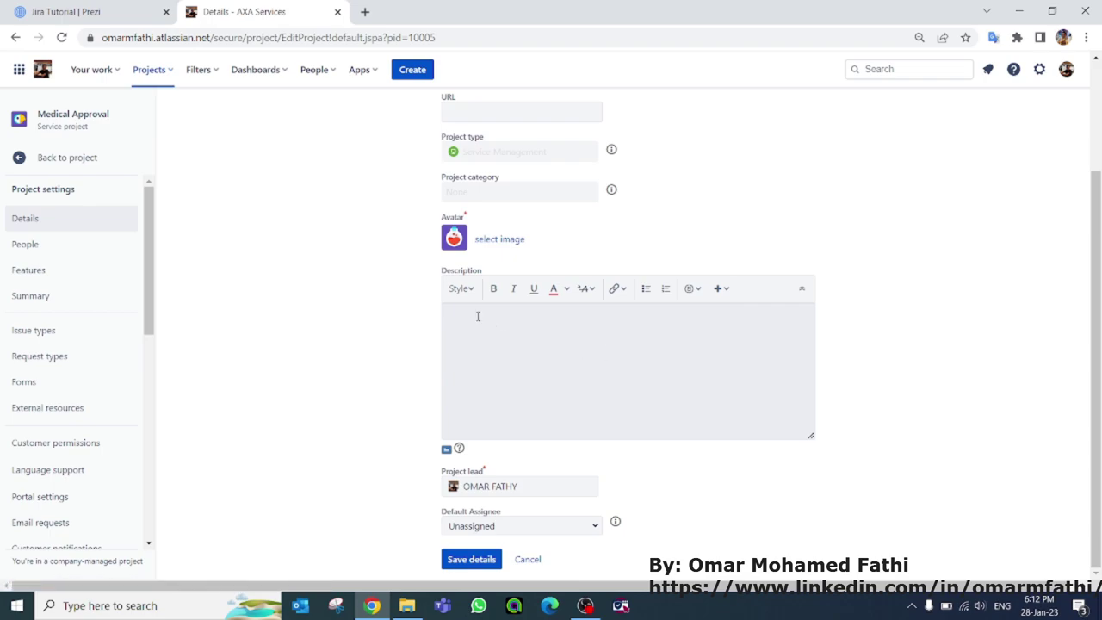
left_click(491, 323)
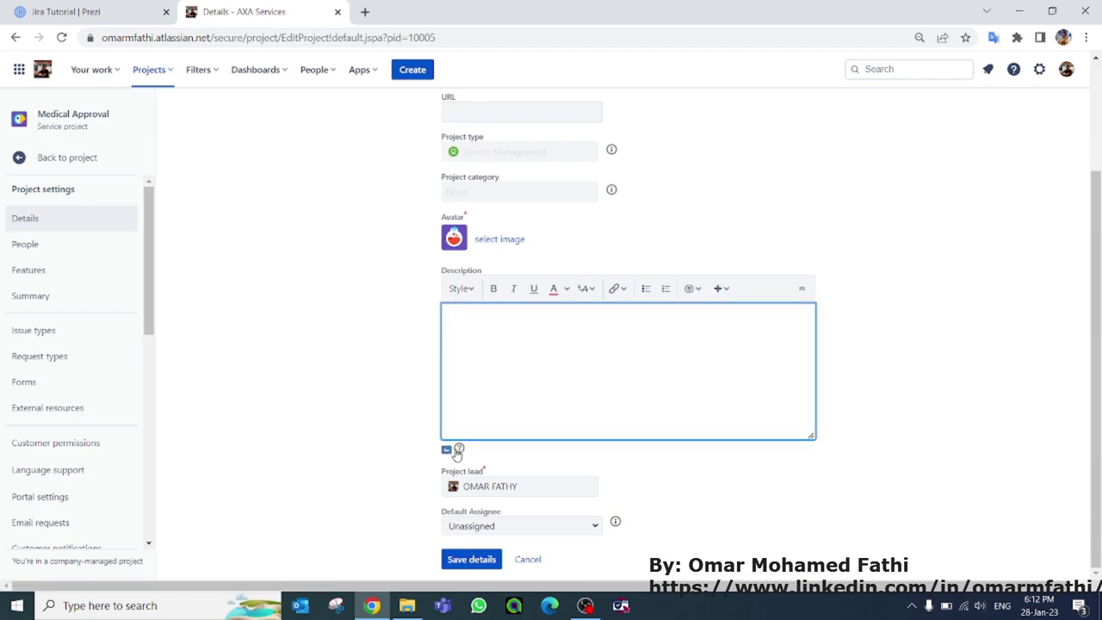
left_click(371, 353)
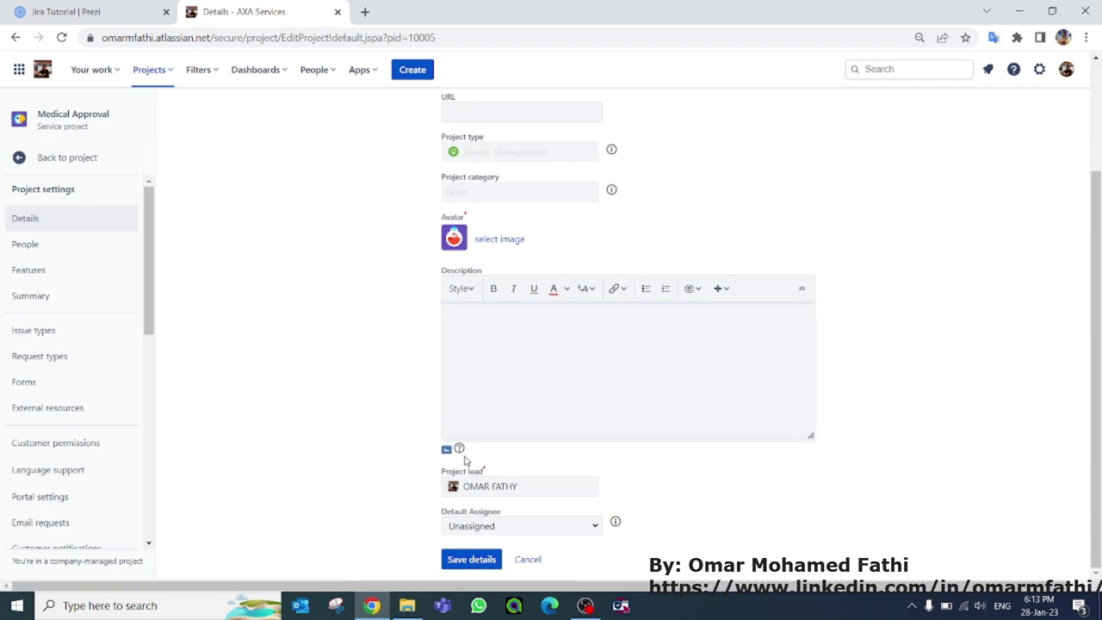
left_click(473, 560)
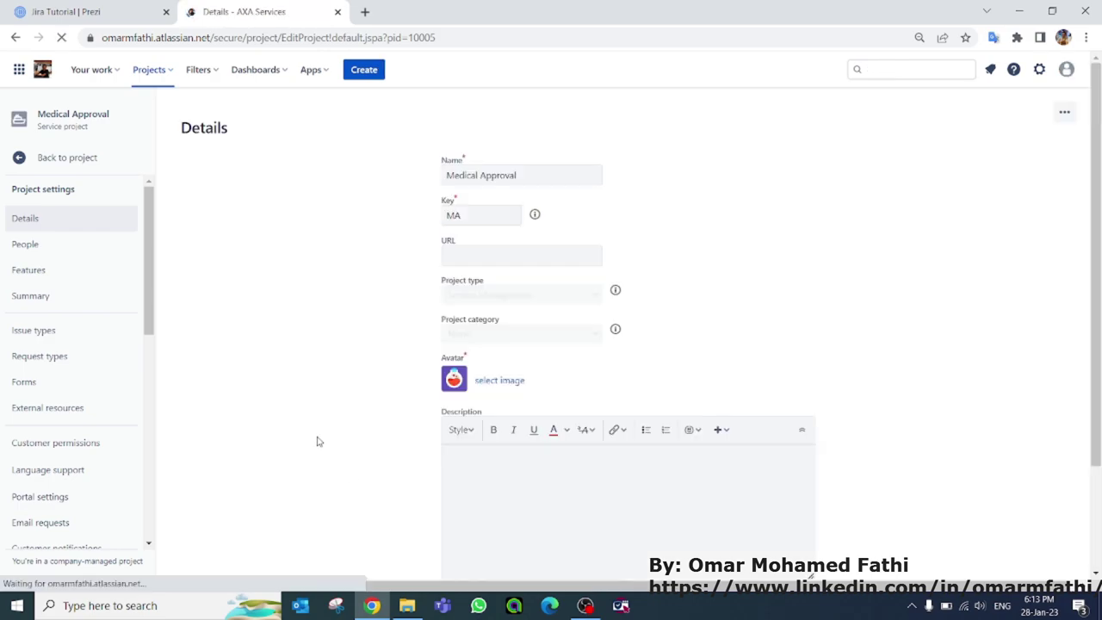
Review the People, Features and Summary pages of the project settings.
left_click(64, 243)
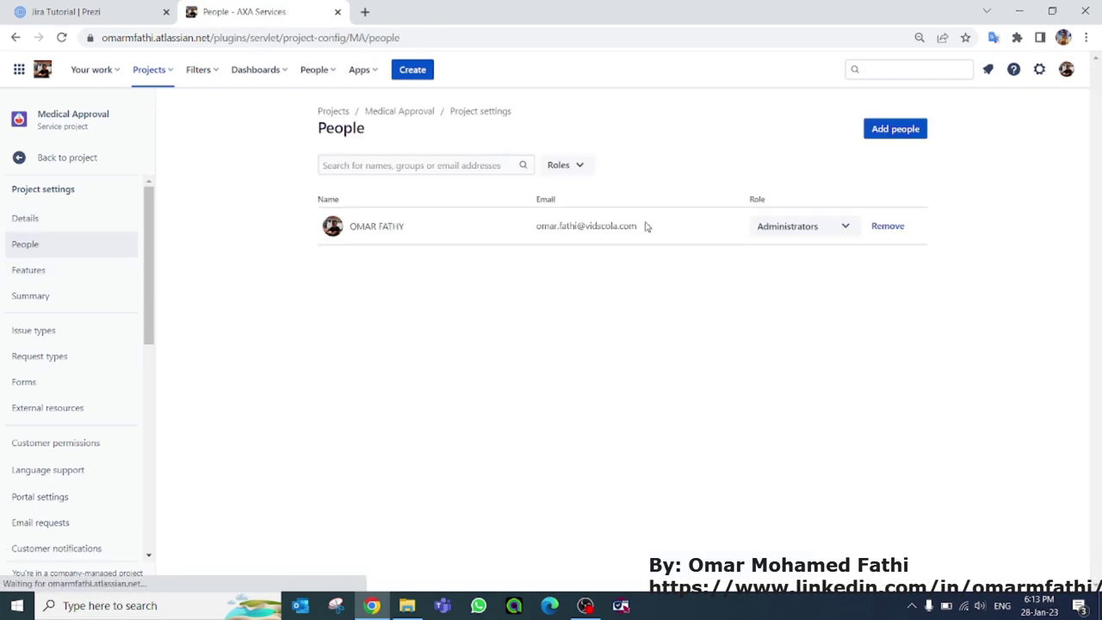
left_click(51, 271)
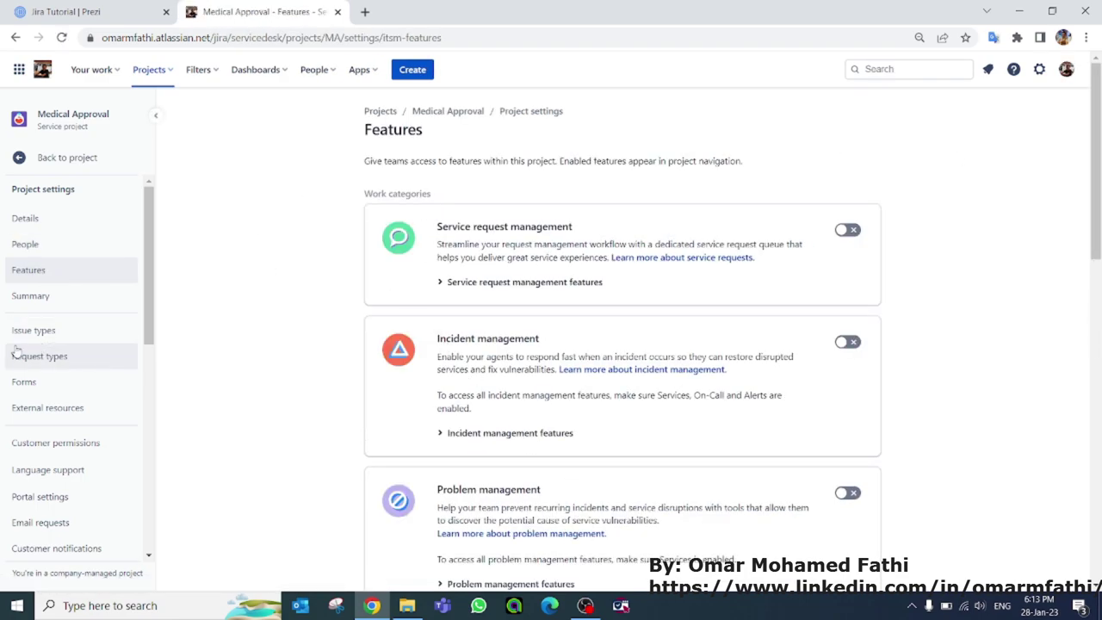
left_click(19, 295)
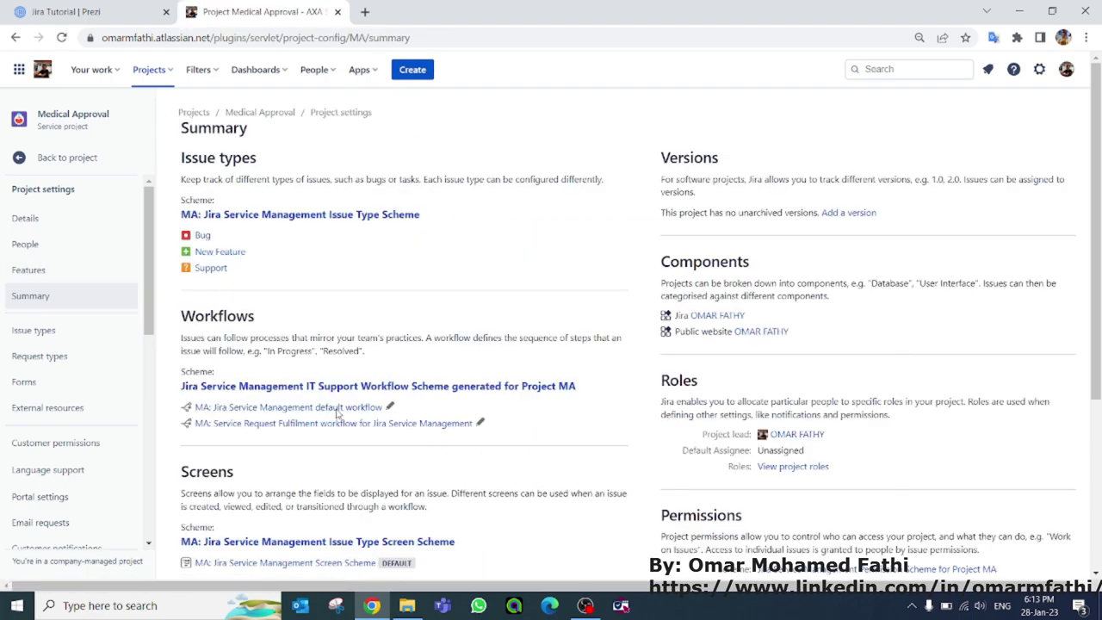
Review the project's issue types, request types and forms, skipping the forms introduction.
left_click(49, 338)
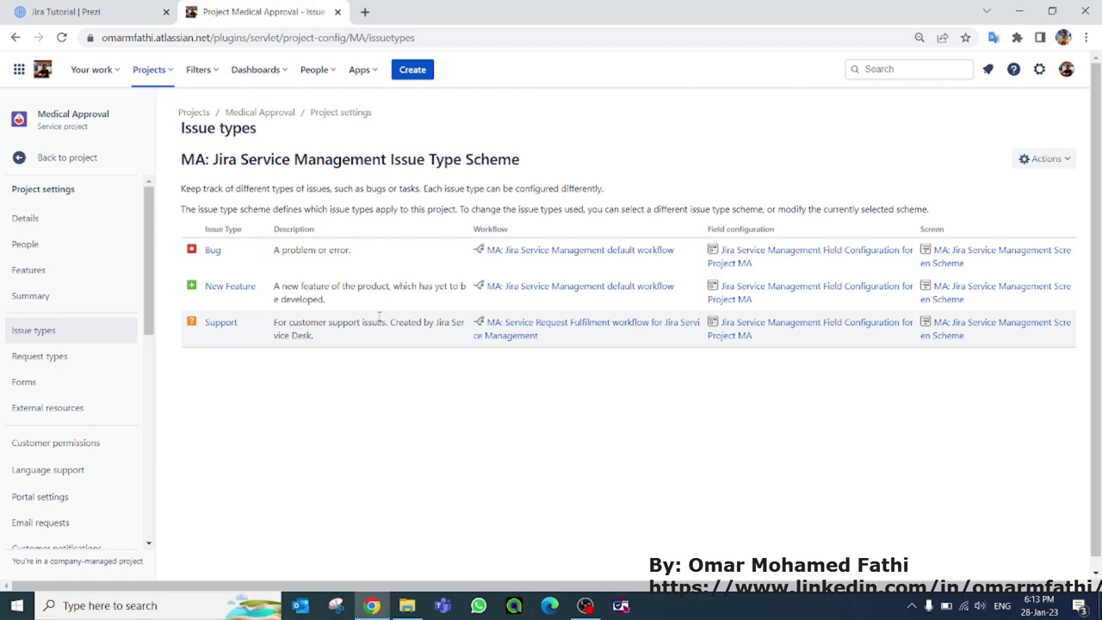
left_click(50, 359)
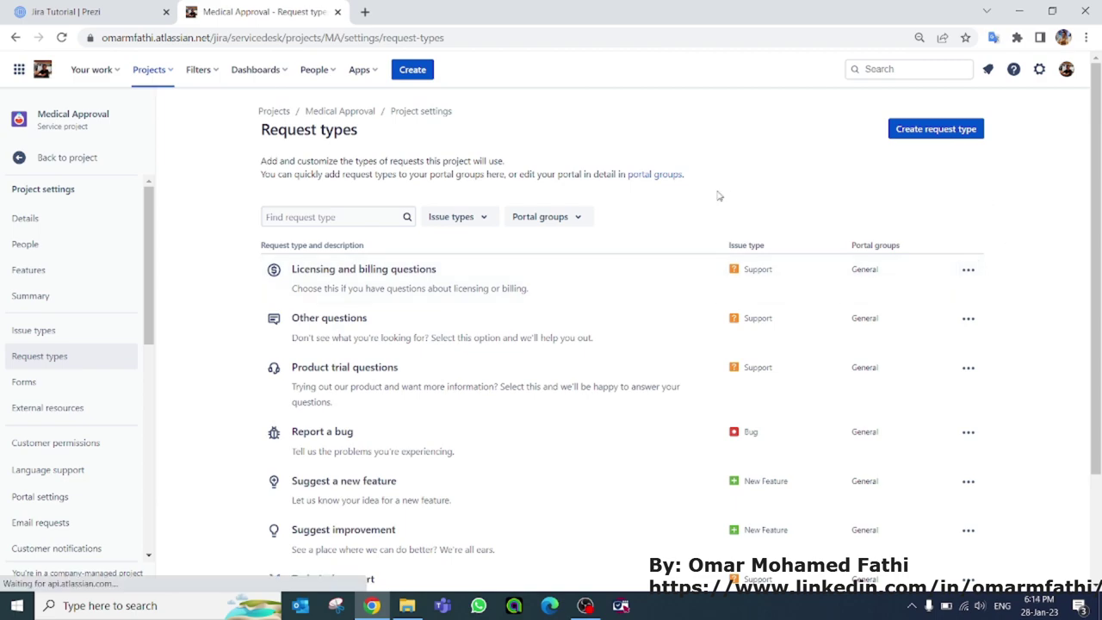
left_click(33, 384)
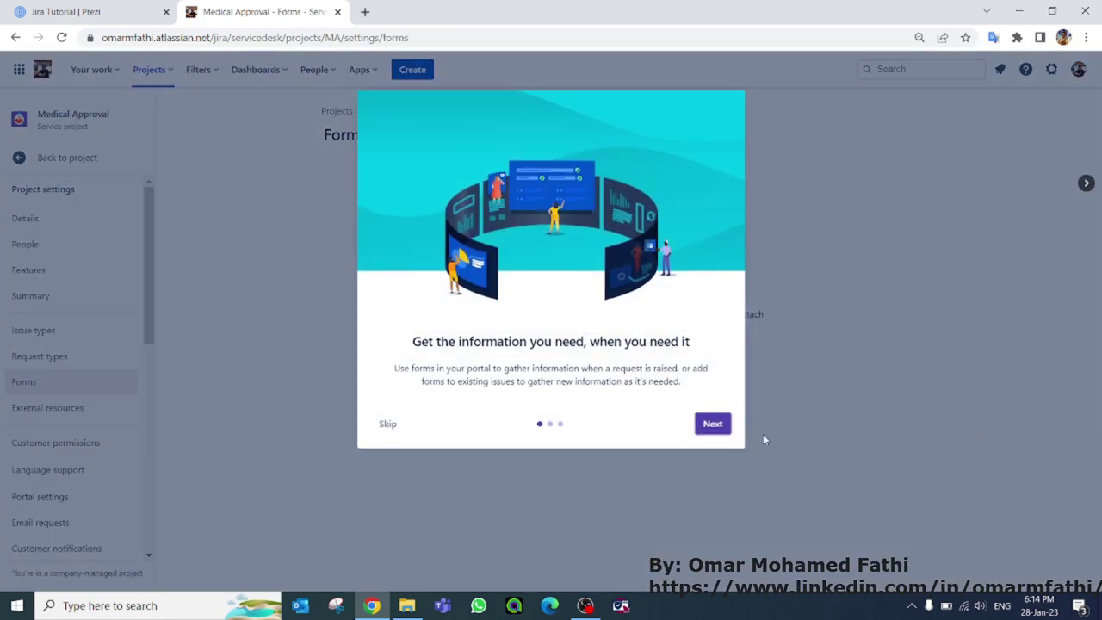
left_click(388, 426)
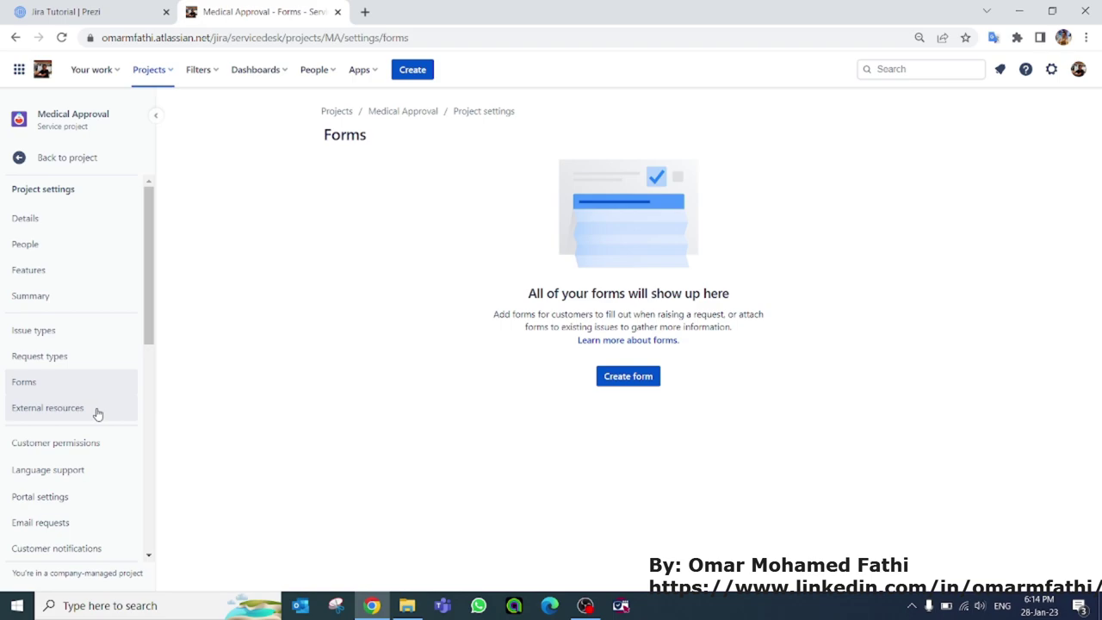
Review the customer permissions and language support settings, and return to the project settings list.
scroll(95, 428, "down", 1)
left_click(74, 373)
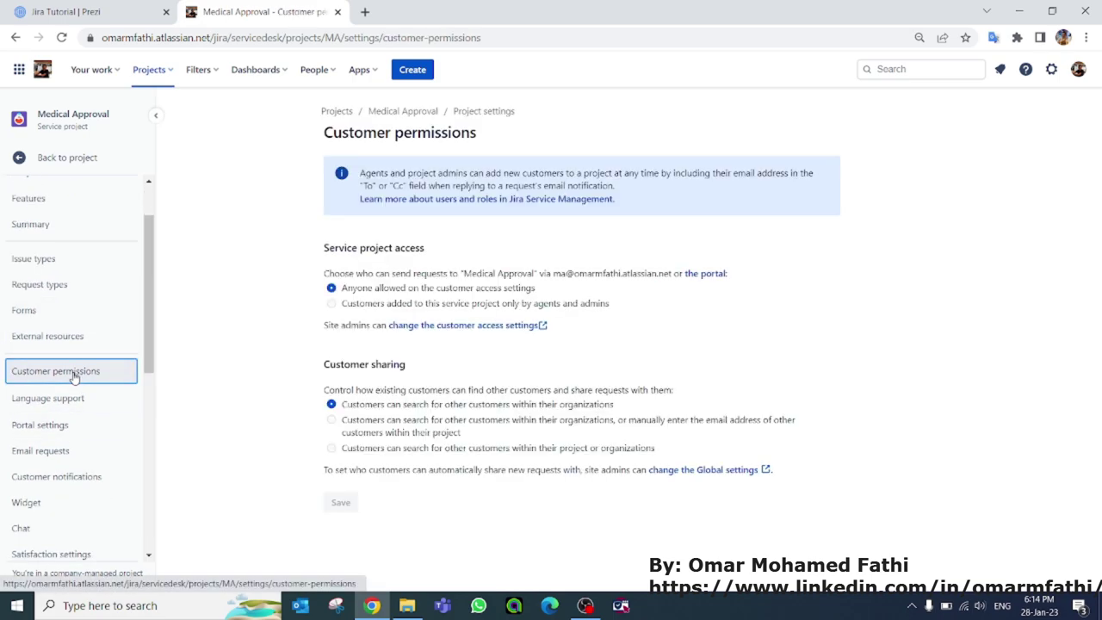
left_click(68, 408)
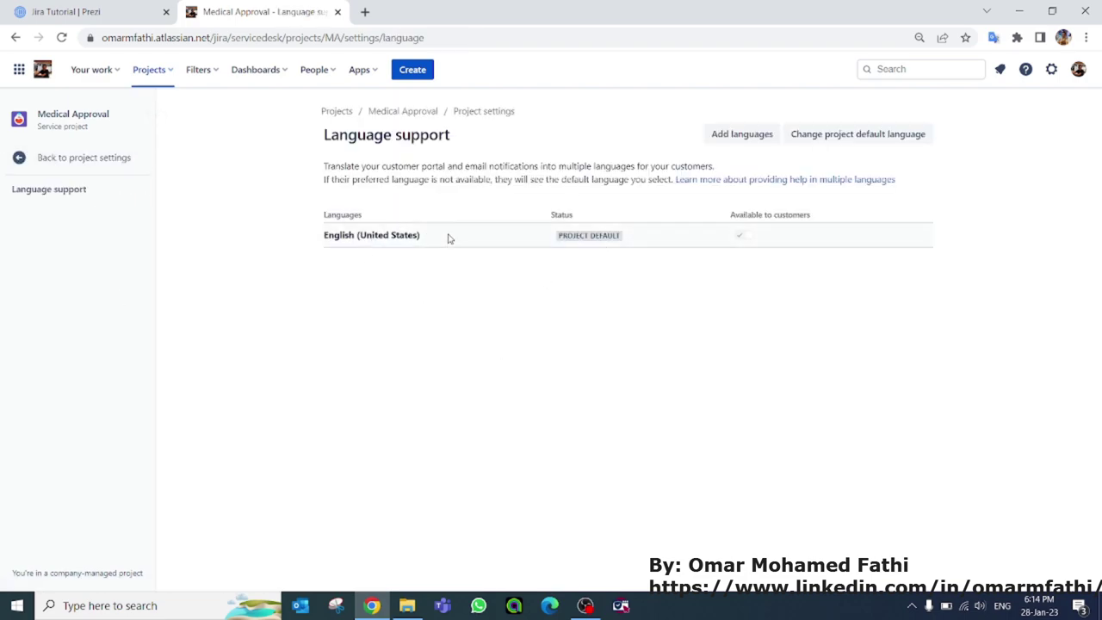
left_click(14, 166)
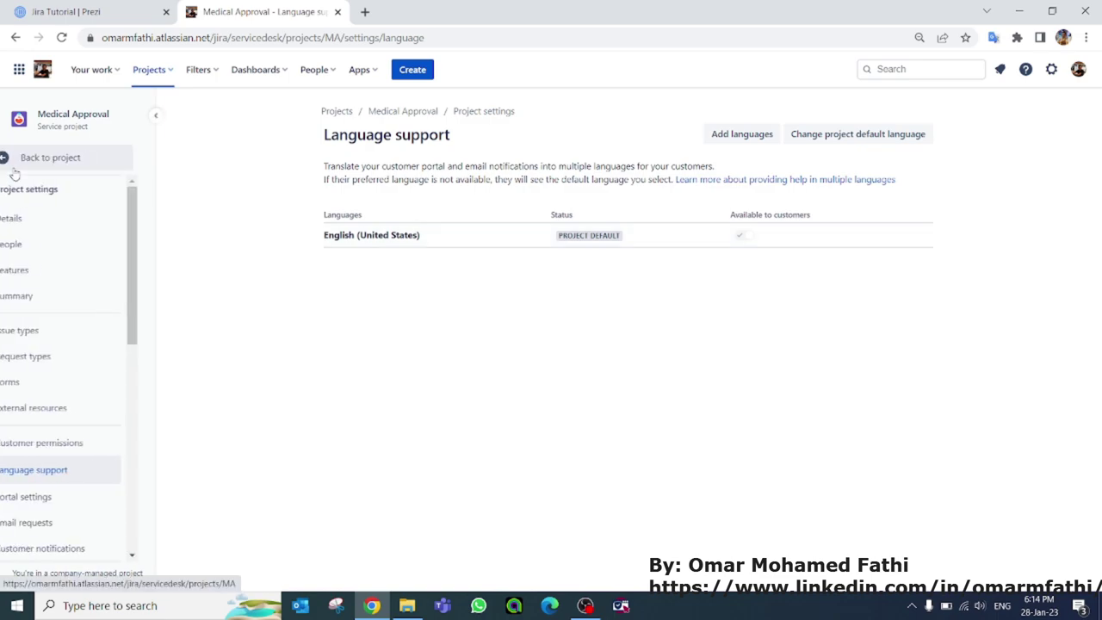
Review the portal settings and the email request settings of the project.
left_click(30, 506)
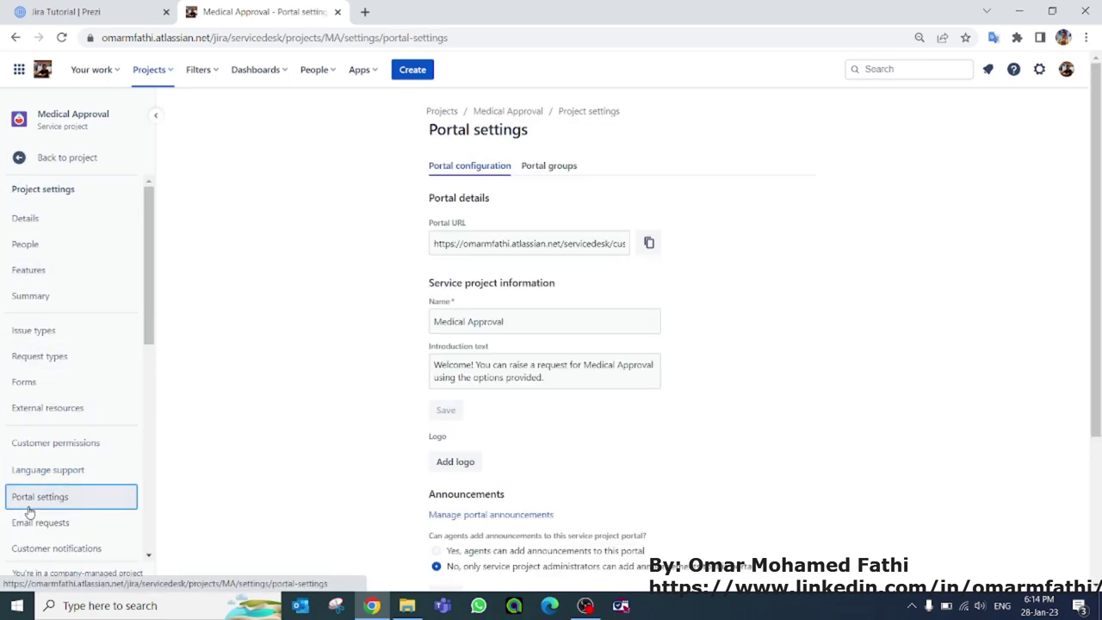
scroll(29, 488, "down", 1)
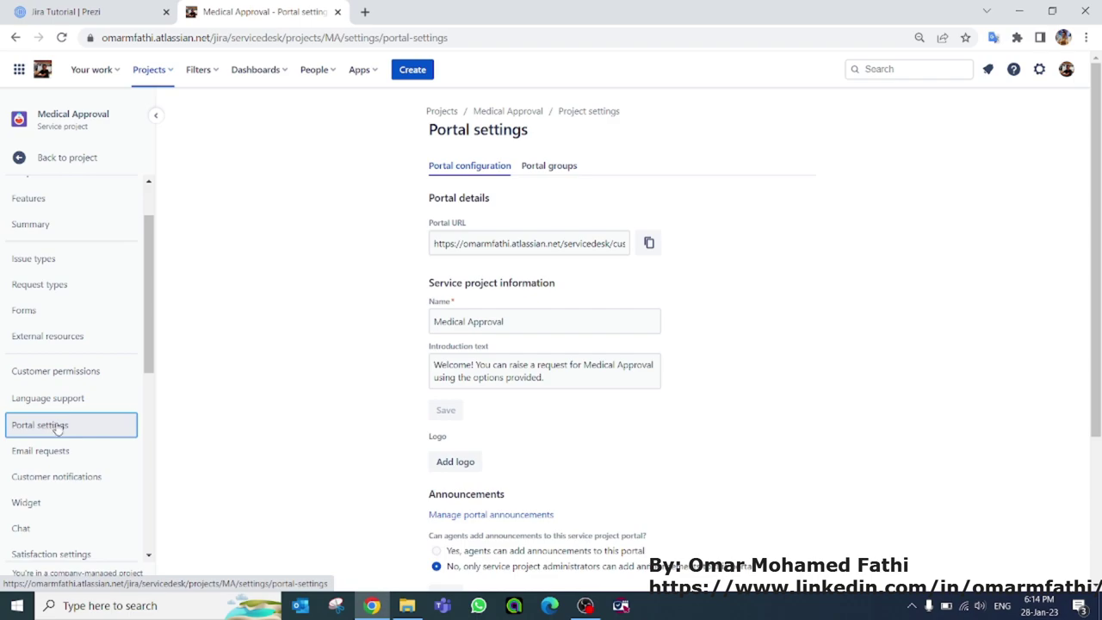
left_click(60, 451)
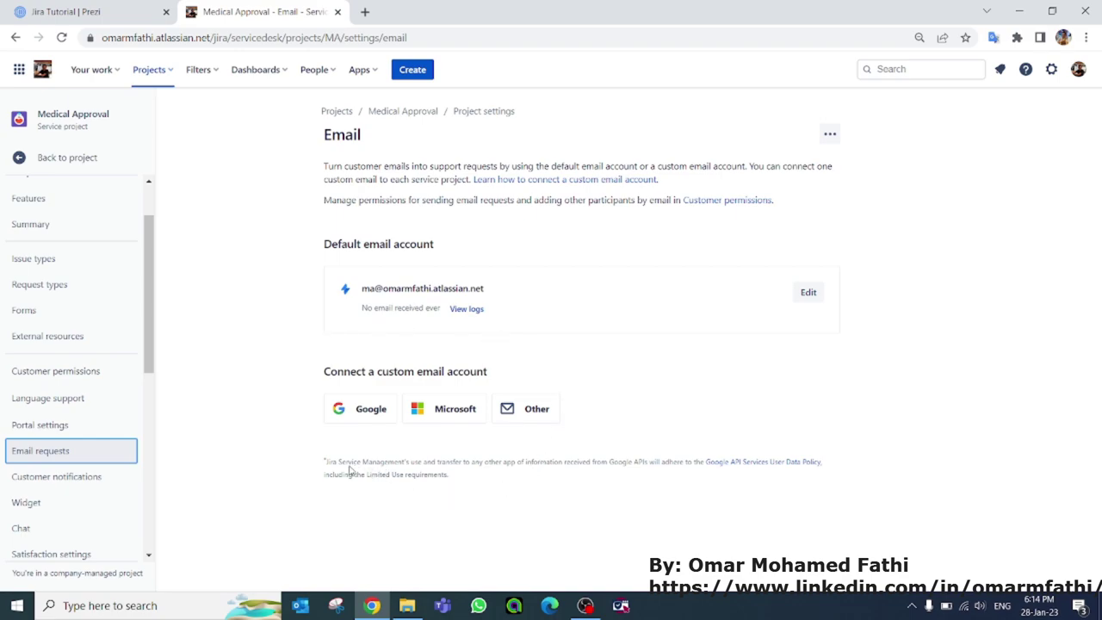
Examine the customer notifications settings, including the sender name, templates and the full list of notifications.
scroll(57, 431, "down", 1)
left_click(68, 407)
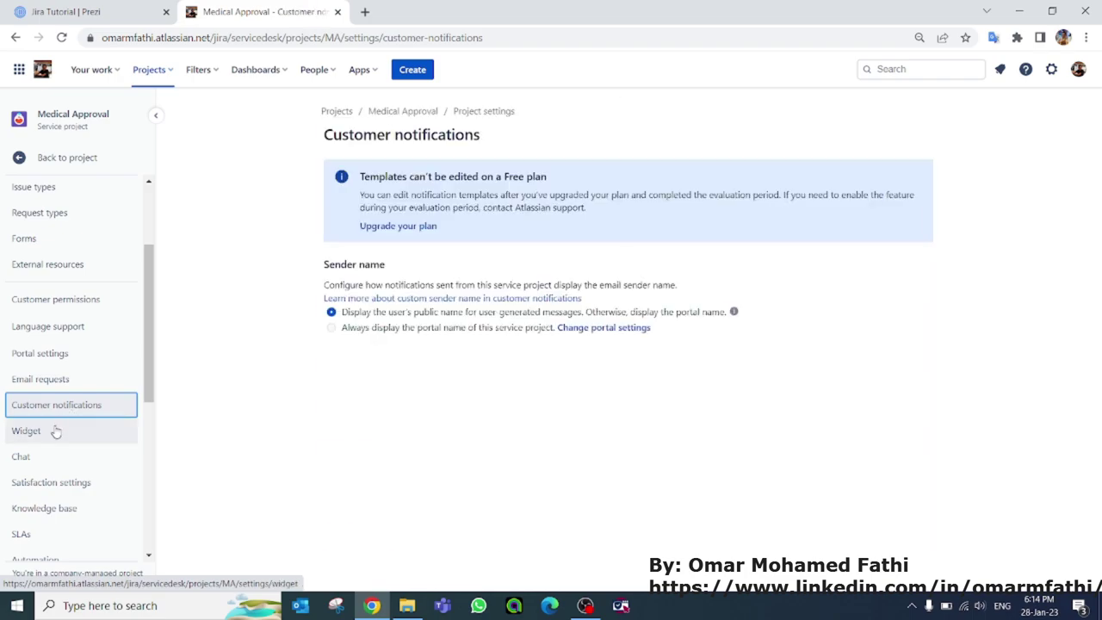
scroll(195, 401, "down", 2)
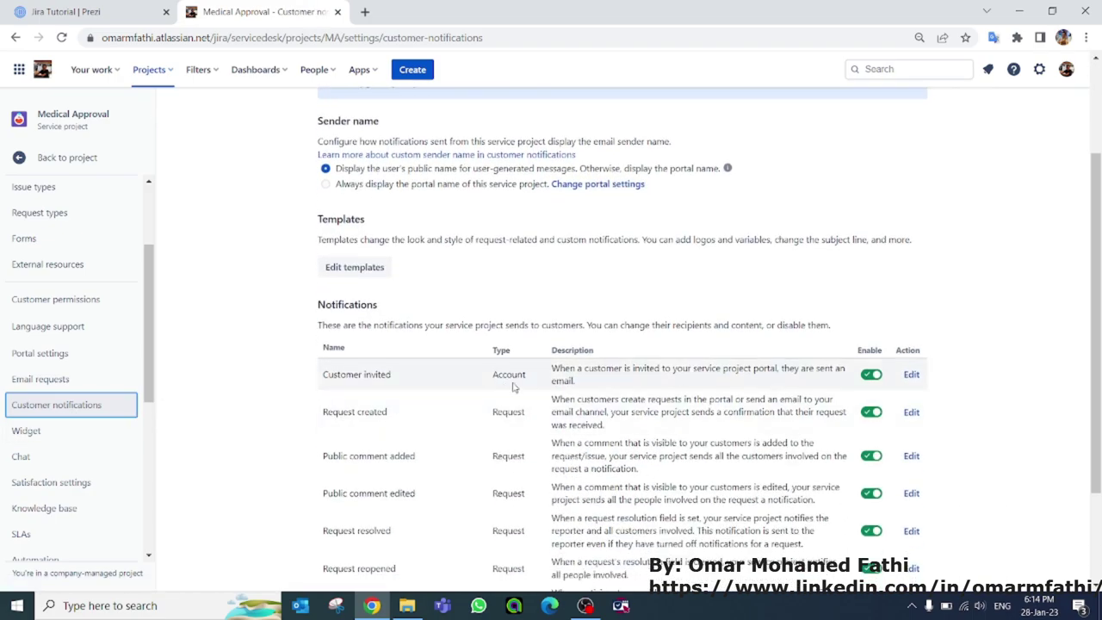
scroll(377, 430, "down", 1)
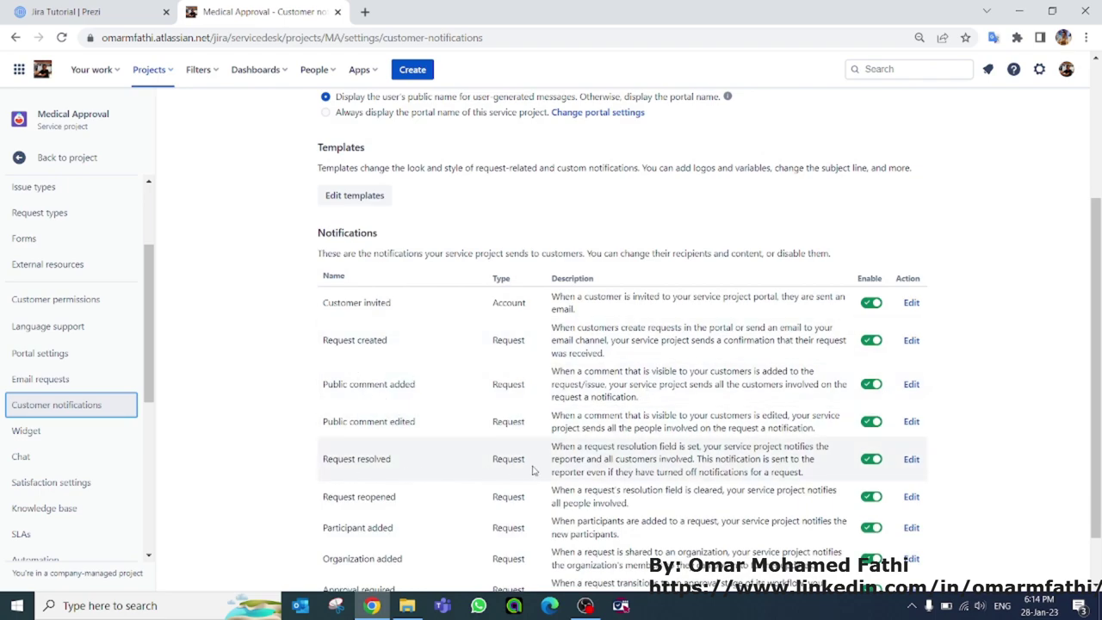
scroll(531, 470, "down", 1)
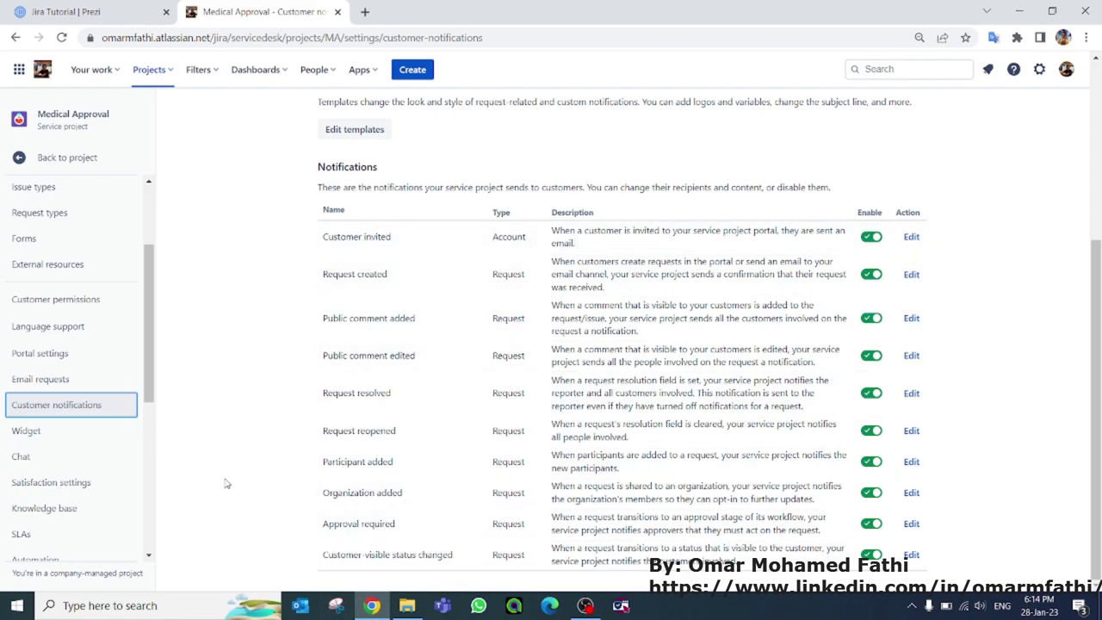
Examine the configuration options and preview of the embeddable request widget.
left_click(56, 434)
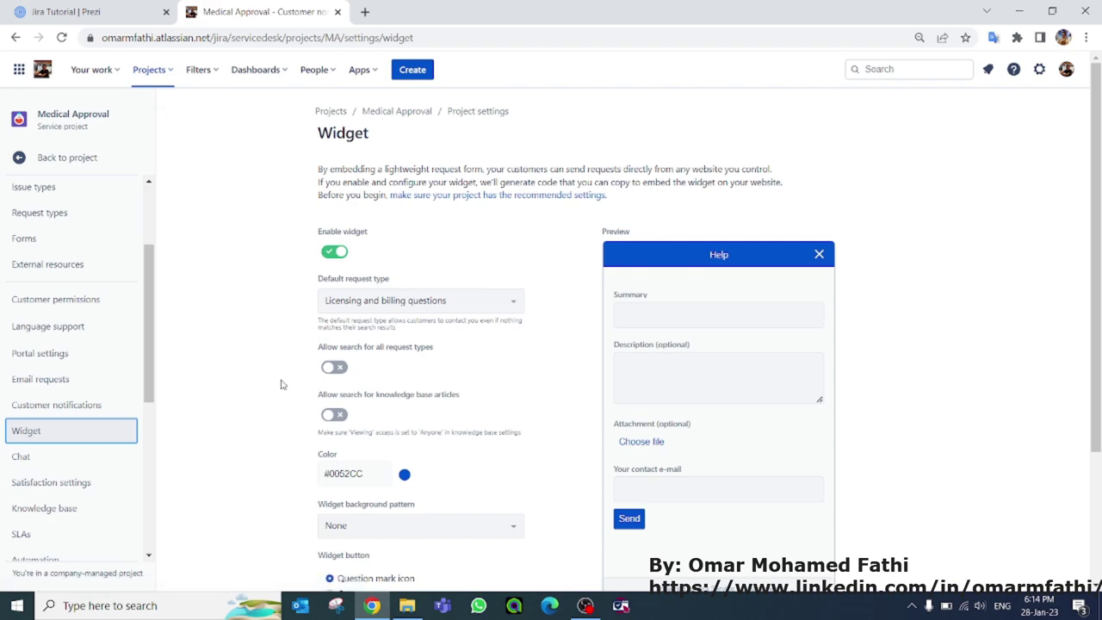
scroll(283, 387, "down", 1)
scroll(47, 453, "down", 1)
scroll(46, 453, "down", 1)
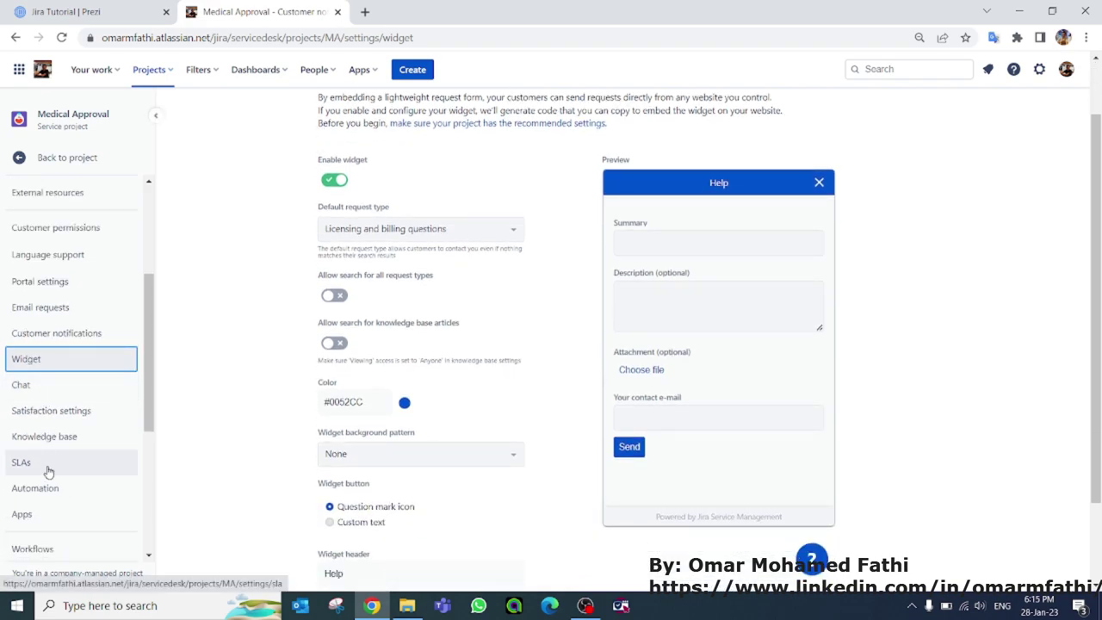
Examine the goals and conditions of the Time to resolution SLA, and view the project's automation rules.
left_click(48, 469)
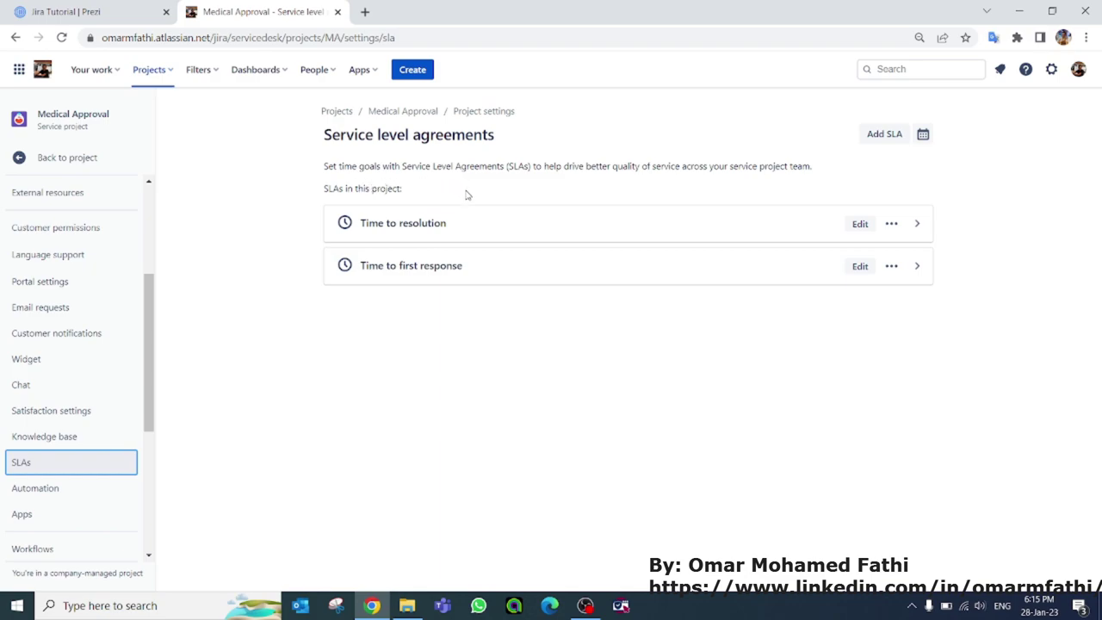
left_click(918, 230)
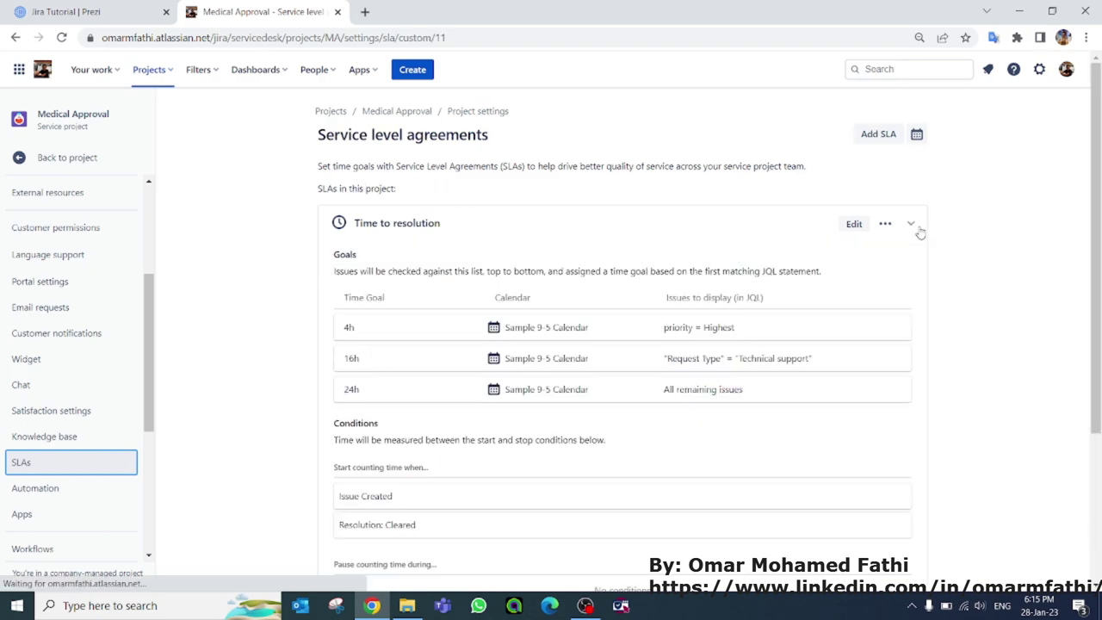
left_click(53, 491)
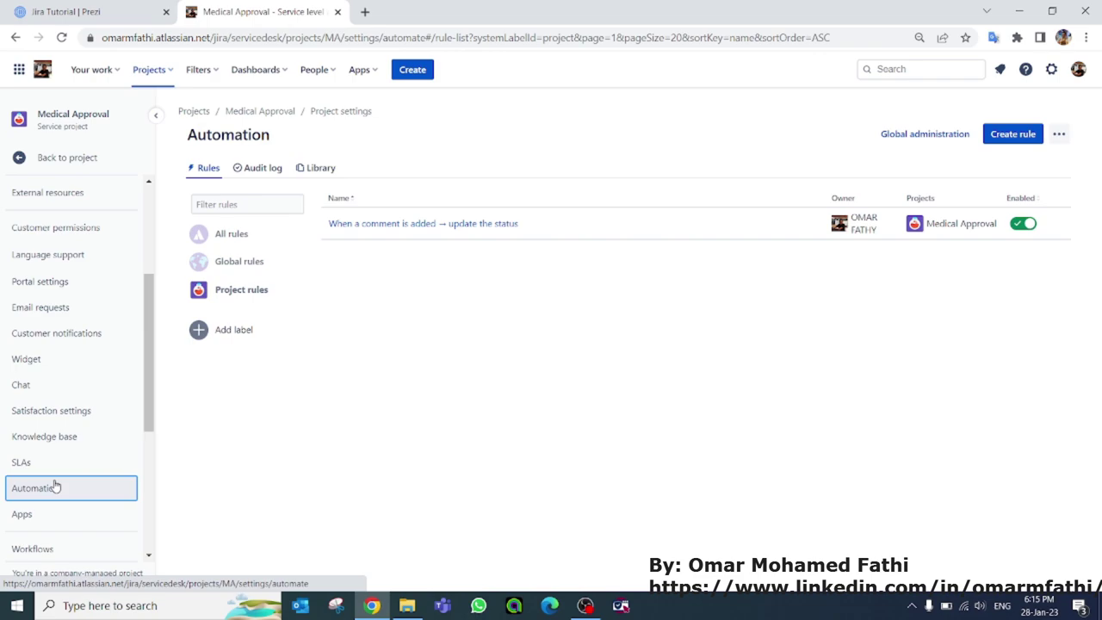
Review the project's workflows, look through the remaining settings categories and go back to the project.
scroll(45, 525, "down", 1)
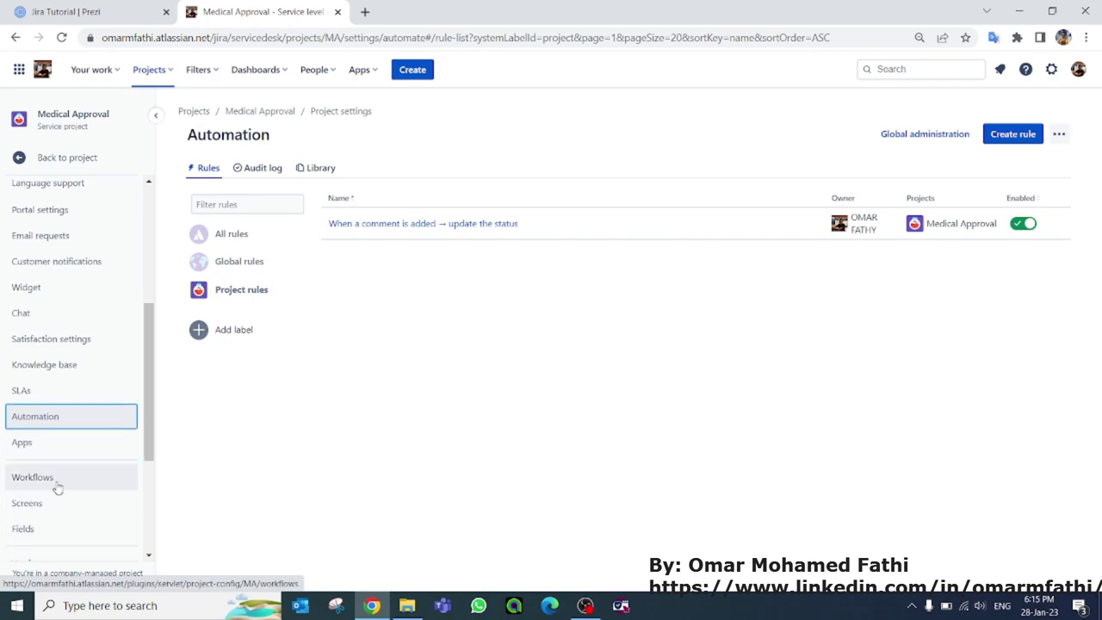
left_click(60, 479)
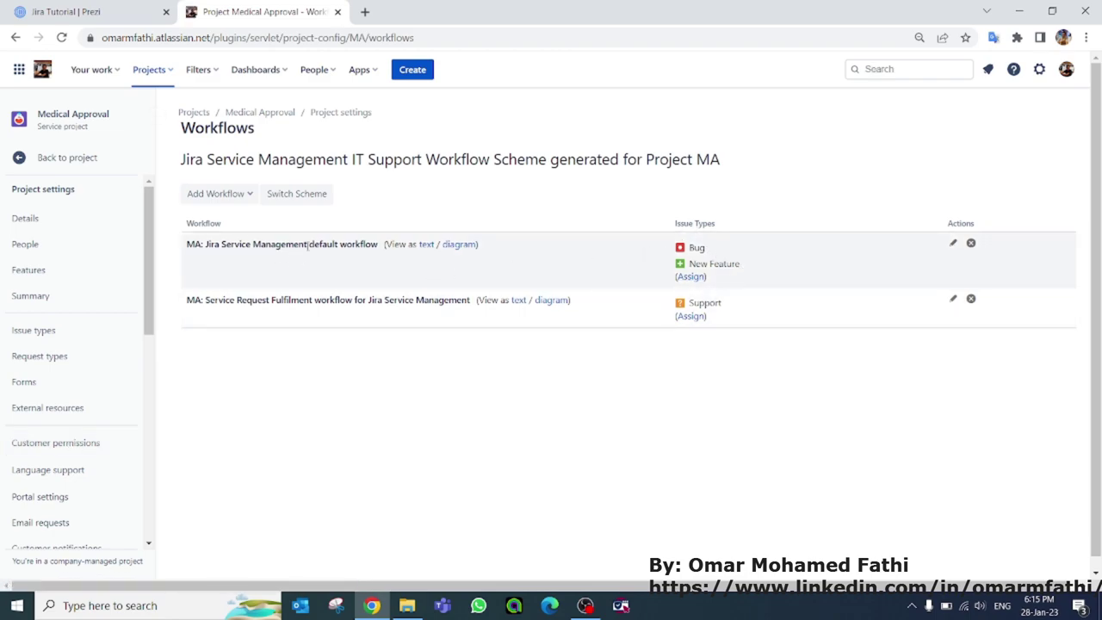
scroll(80, 502, "down", 1)
scroll(80, 502, "down", 4)
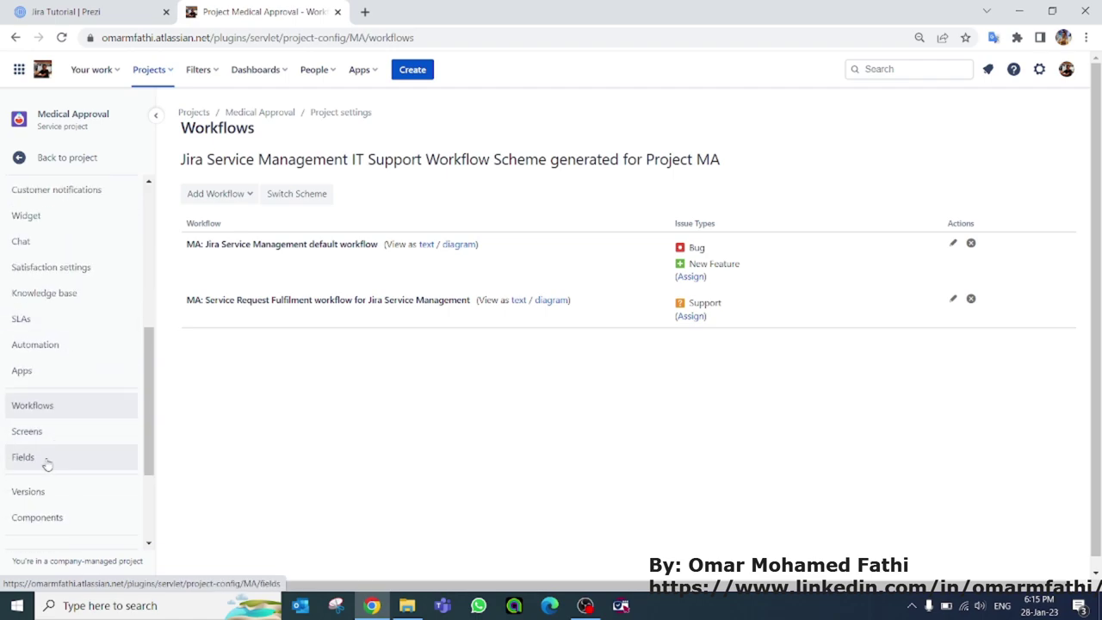
scroll(47, 463, "down", 1)
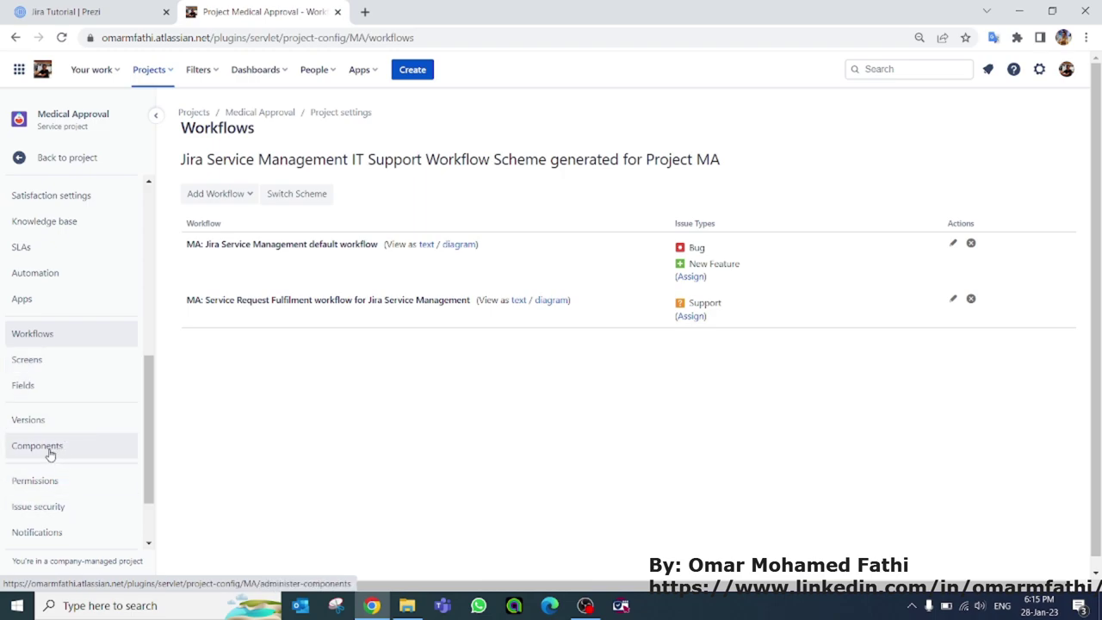
scroll(84, 453, "down", 1)
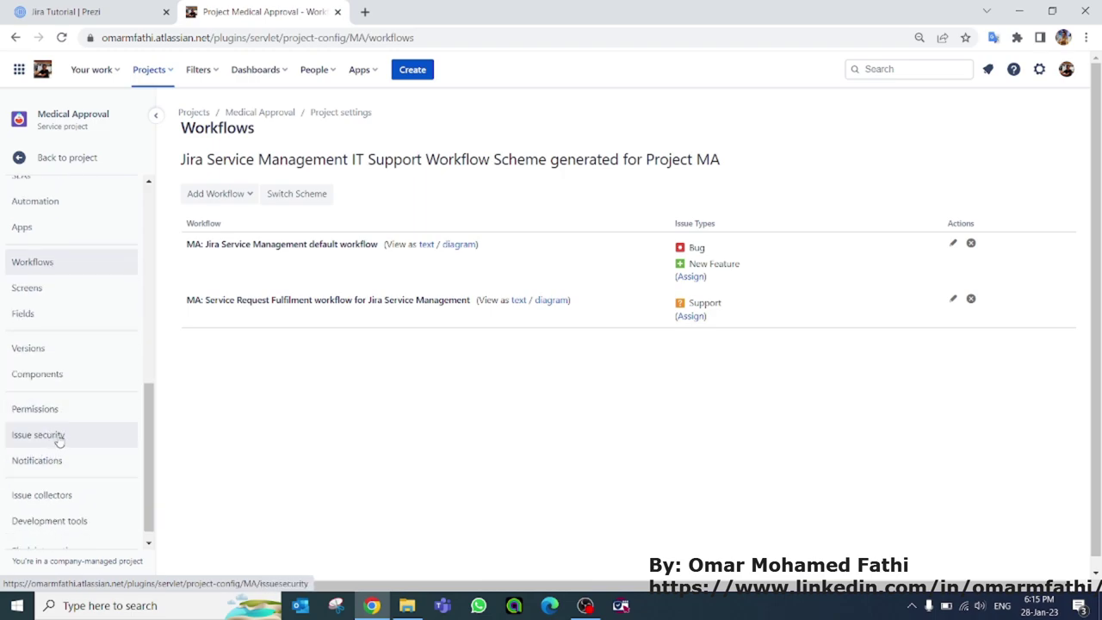
left_click(73, 157)
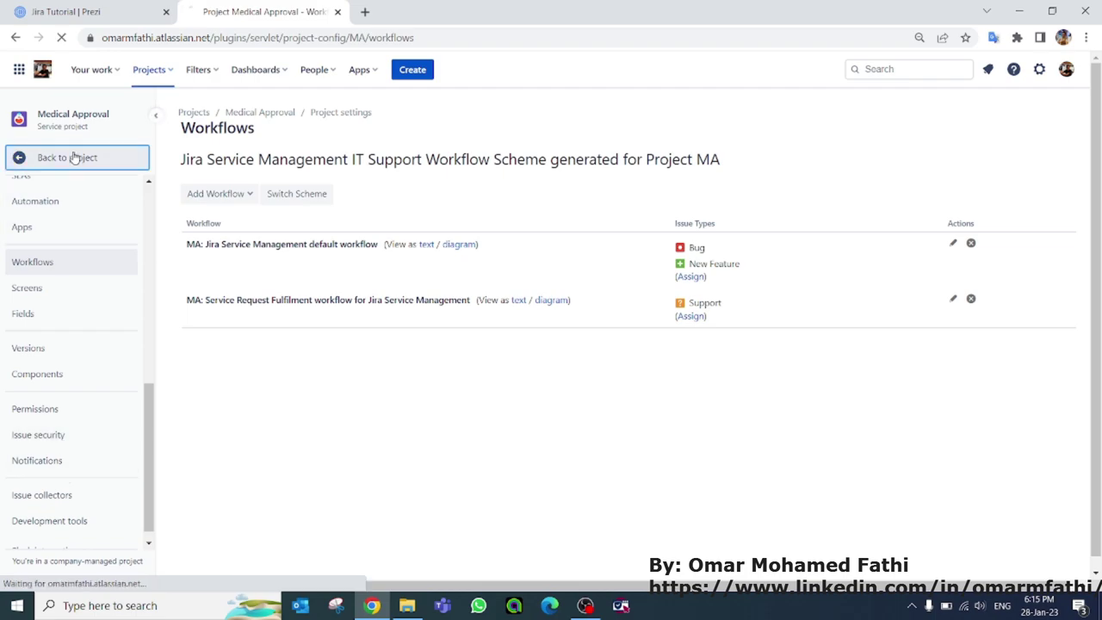